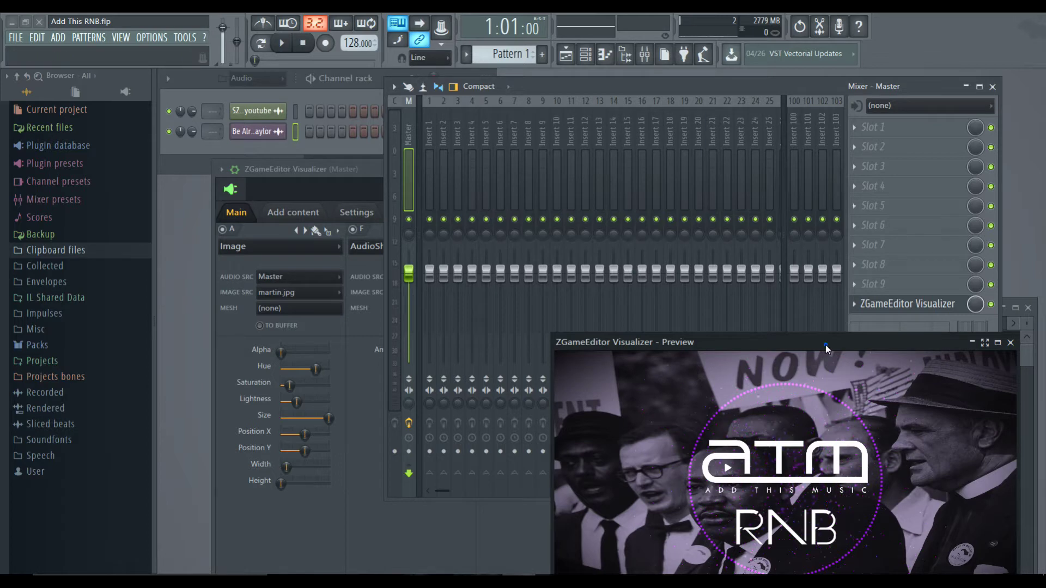
# Step: Reposition the ZGameEditor preview window over the mixer, then open master effect slot 9's plugin menu
pyautogui.moveTo(825, 345); pyautogui.dragTo(809, 182)
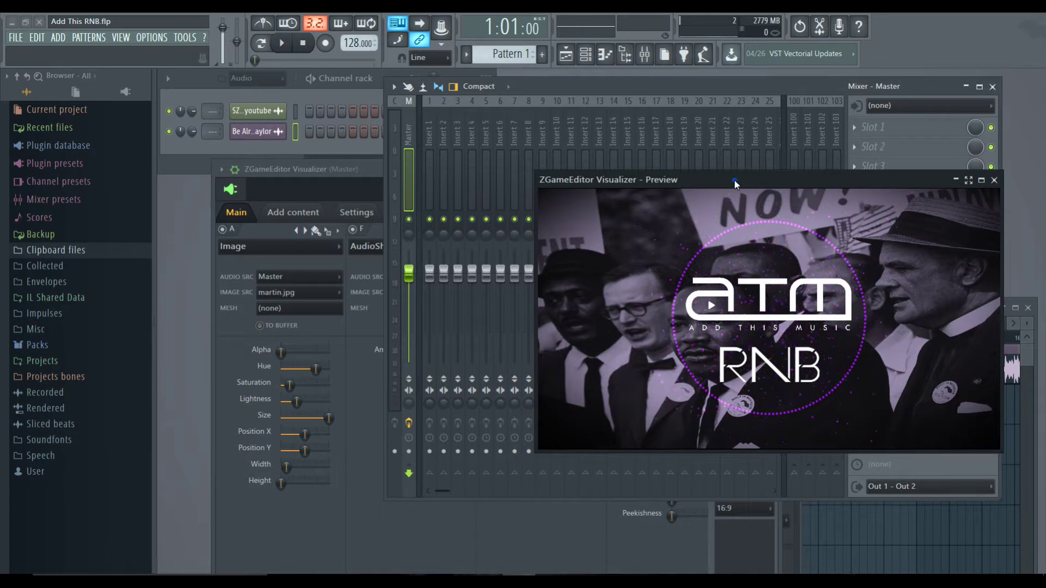
pyautogui.moveTo(735, 183); pyautogui.dragTo(638, 244)
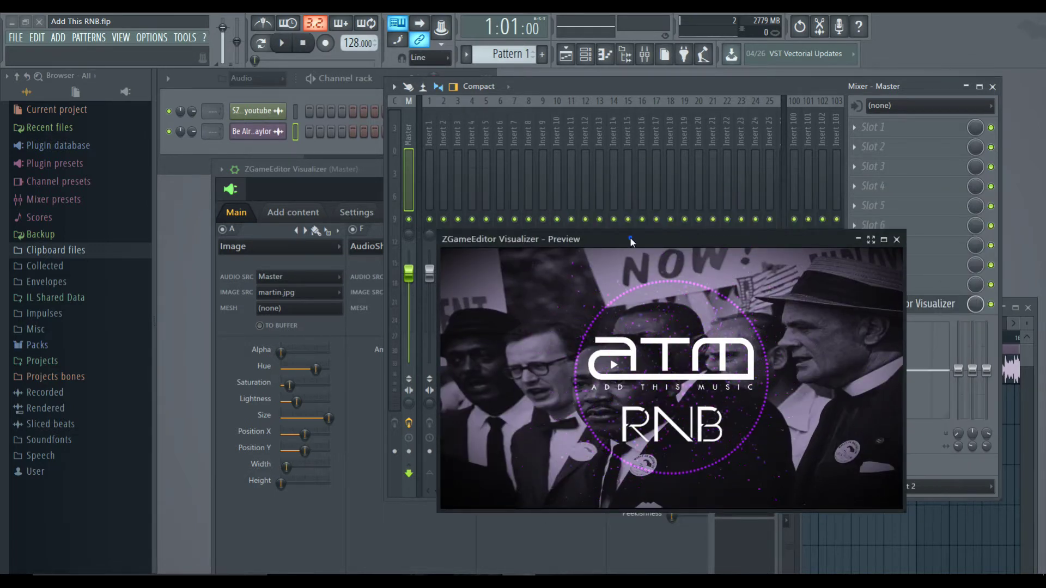
pyautogui.moveTo(629, 242); pyautogui.dragTo(594, 150)
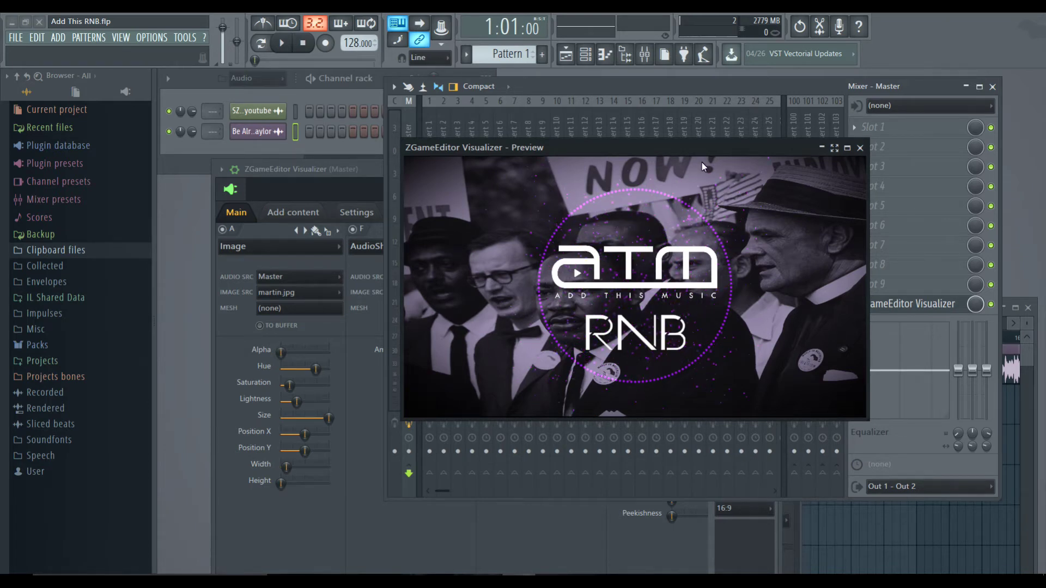
pyautogui.moveTo(752, 148); pyautogui.dragTo(698, 194)
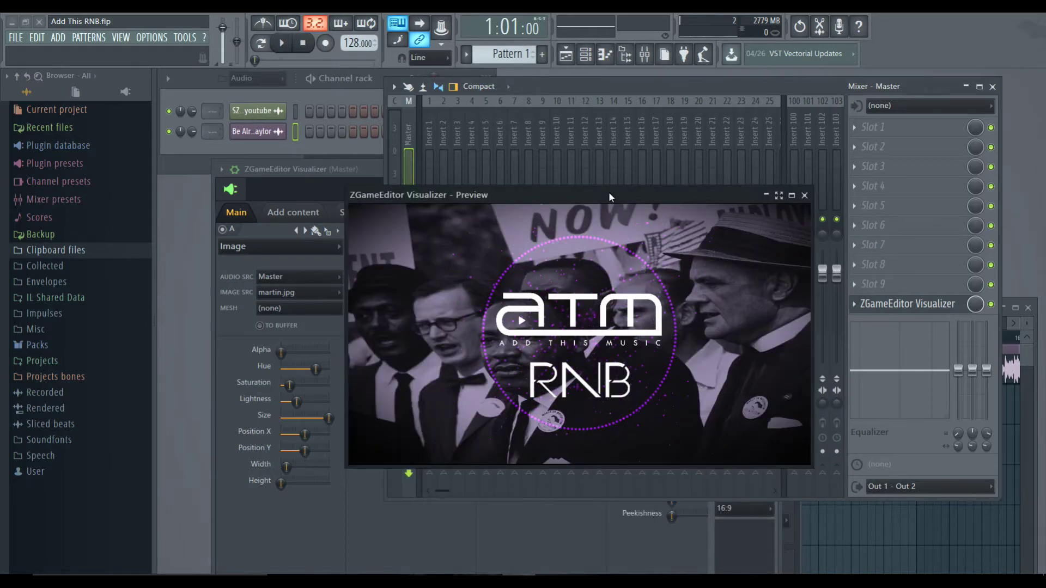
pyautogui.moveTo(609, 195); pyautogui.dragTo(630, 167)
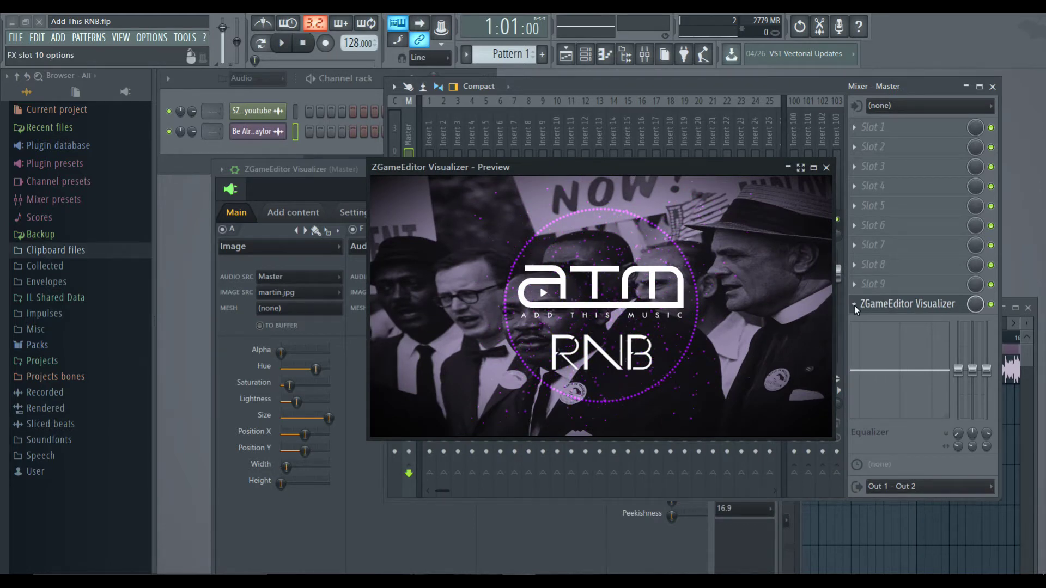
pyautogui.click(856, 286)
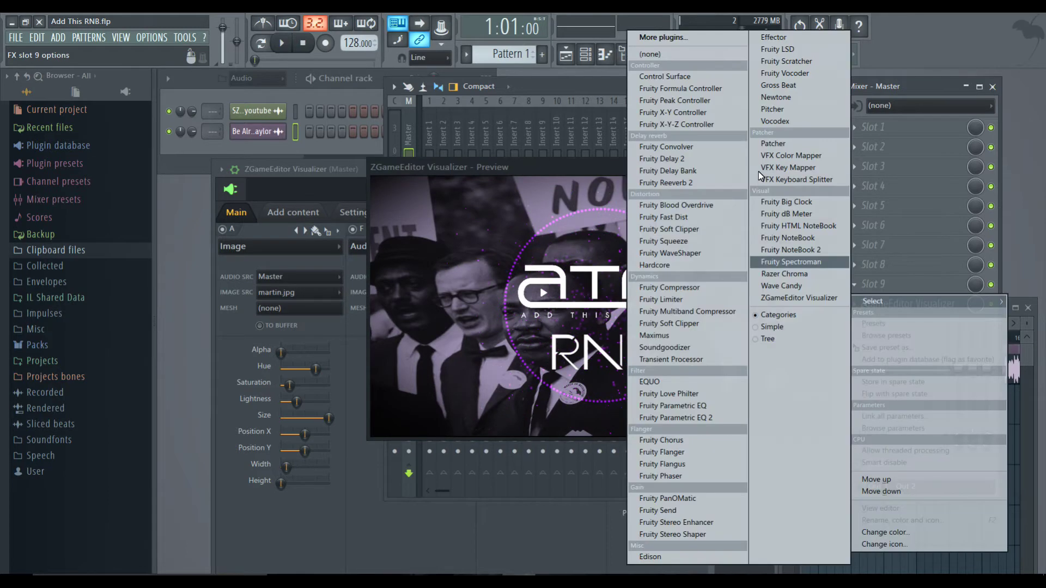
# Step: Dismiss the slot 9 menu, arrange editor and preview side by side, and show the image list
pyautogui.click(930, 89)
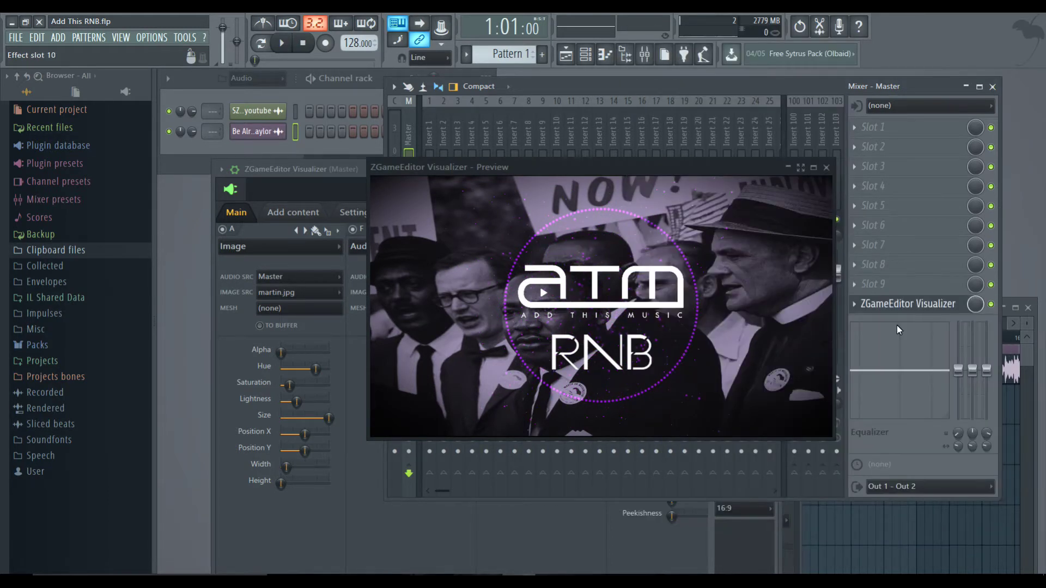
pyautogui.moveTo(576, 162); pyautogui.dragTo(678, 144)
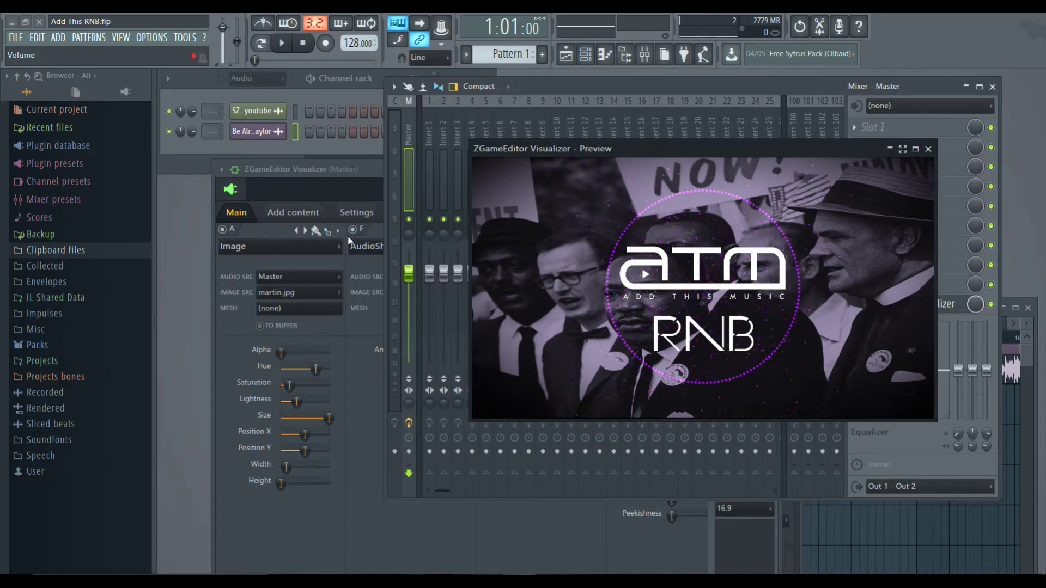
pyautogui.click(367, 167)
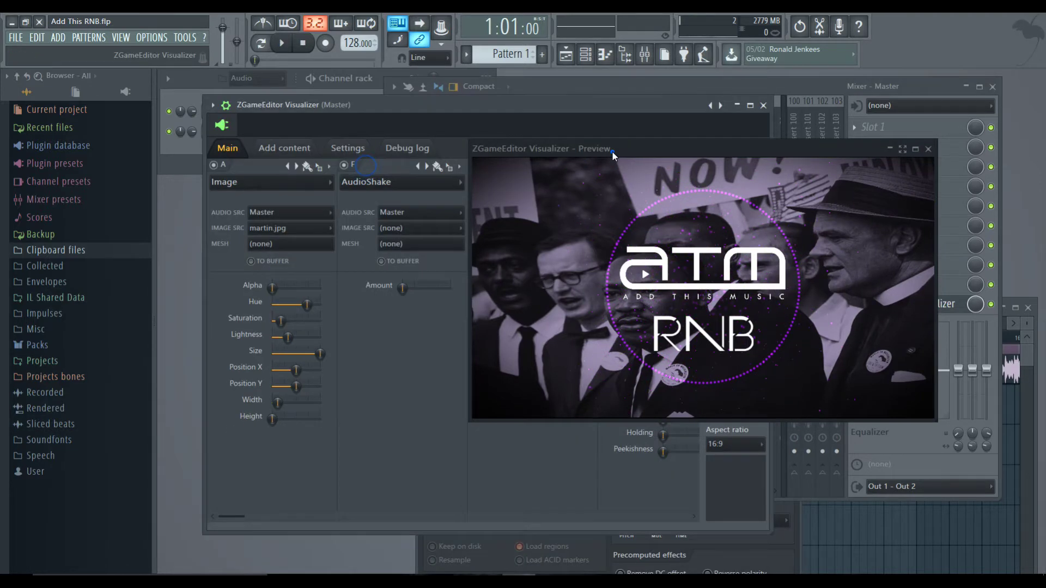
pyautogui.moveTo(613, 155); pyautogui.dragTo(794, 140)
pyautogui.moveTo(418, 101); pyautogui.dragTo(397, 99)
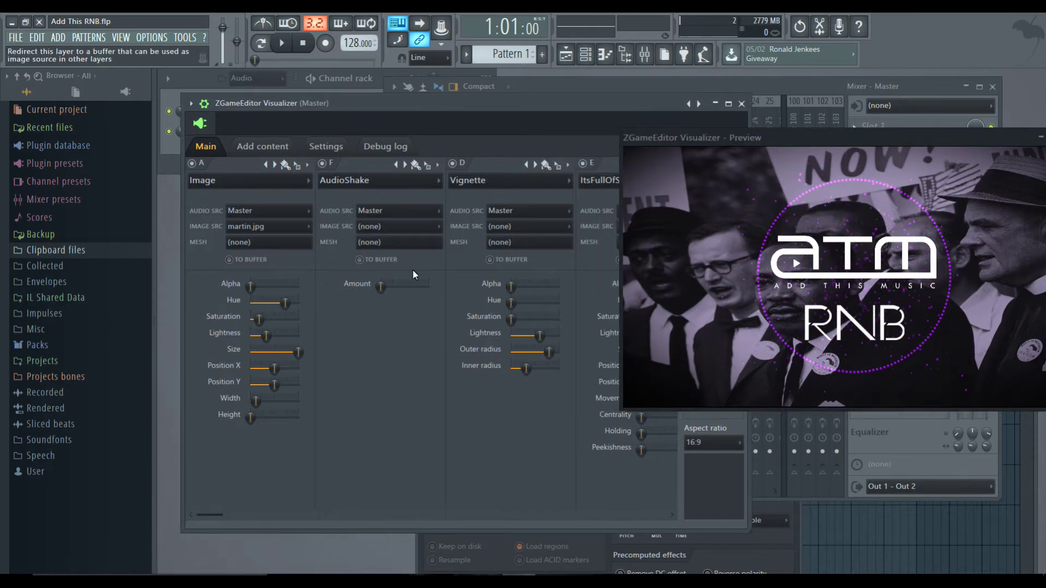
pyautogui.click(255, 148)
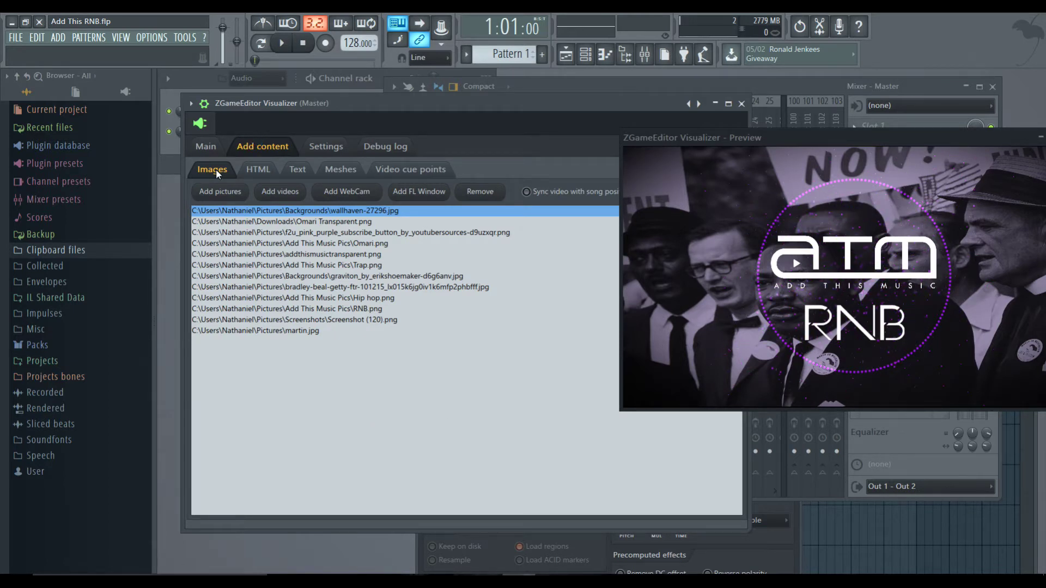
pyautogui.click(207, 152)
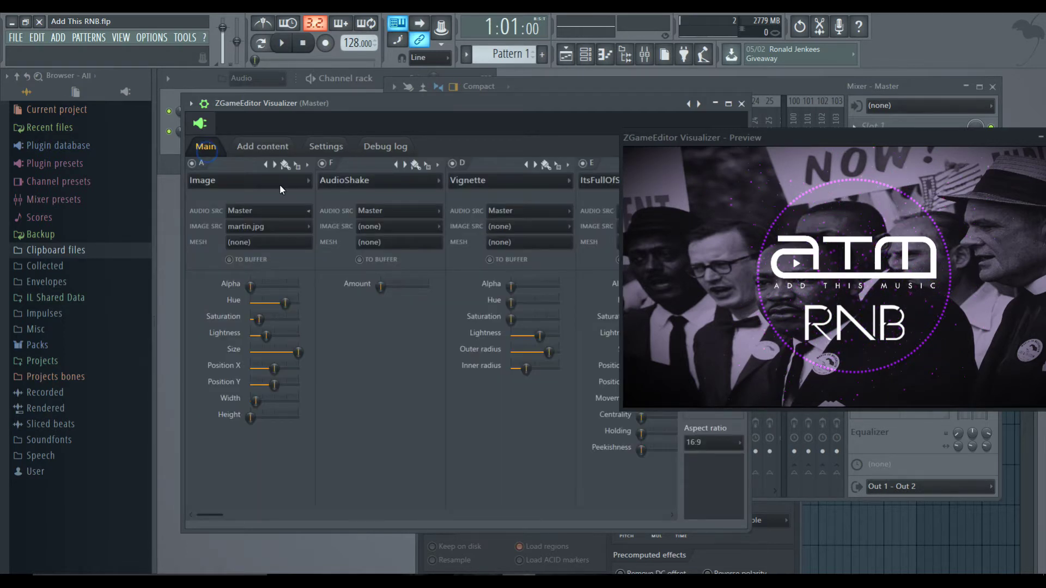
pyautogui.click(256, 148)
pyautogui.click(229, 196)
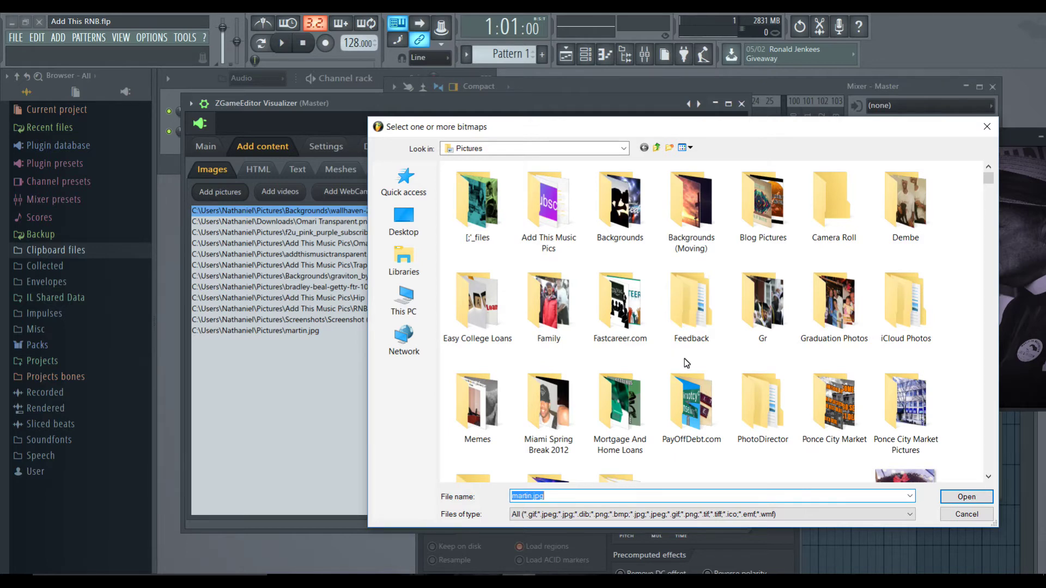
pyautogui.scroll(-5, 684, 359)
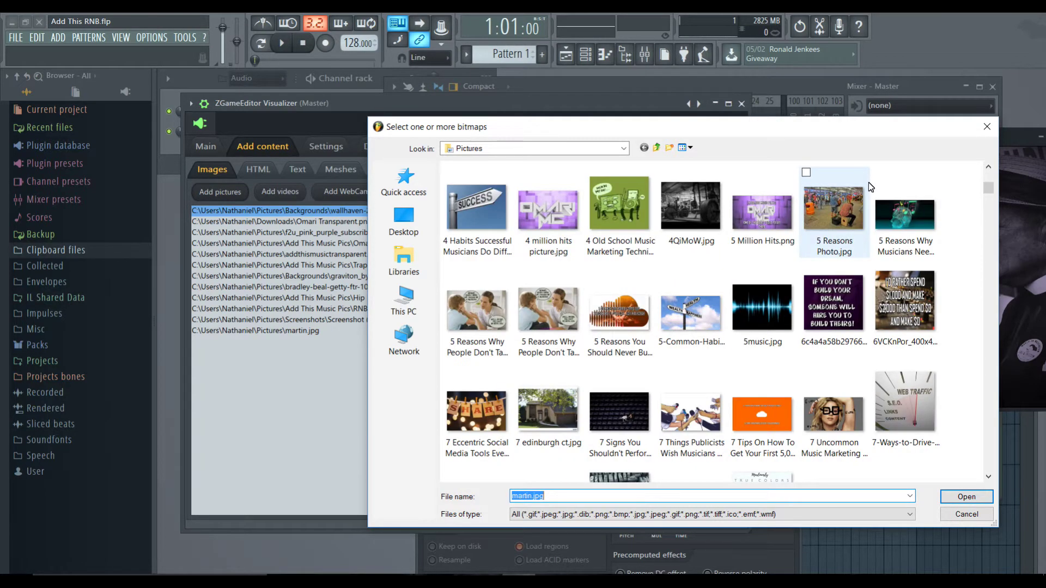
pyautogui.click(834, 221)
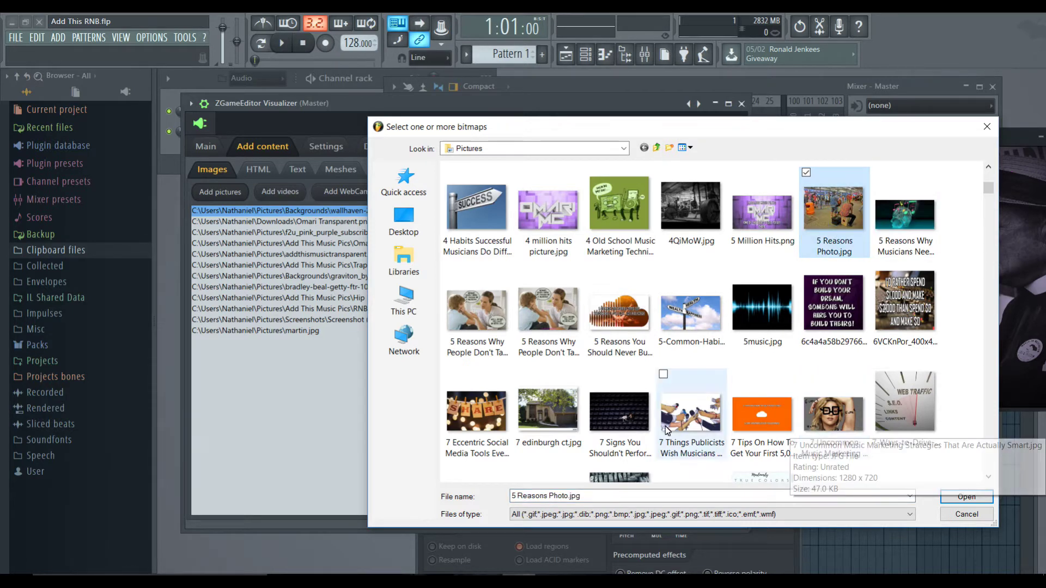
pyautogui.click(987, 127)
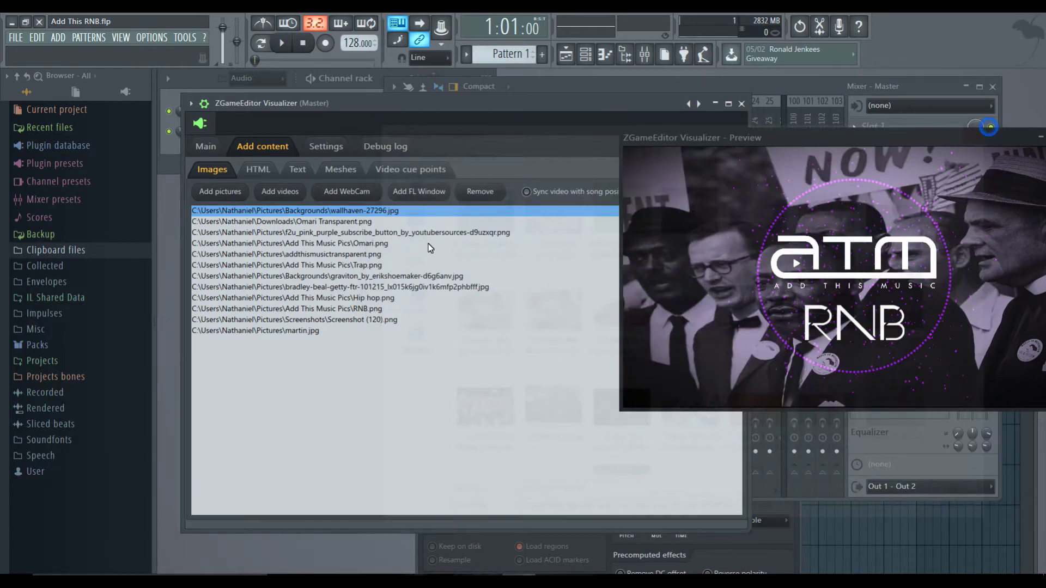
# Step: Return to the Main effect layers, scroll the layer strip and rearrange the preview window
pyautogui.click(209, 150)
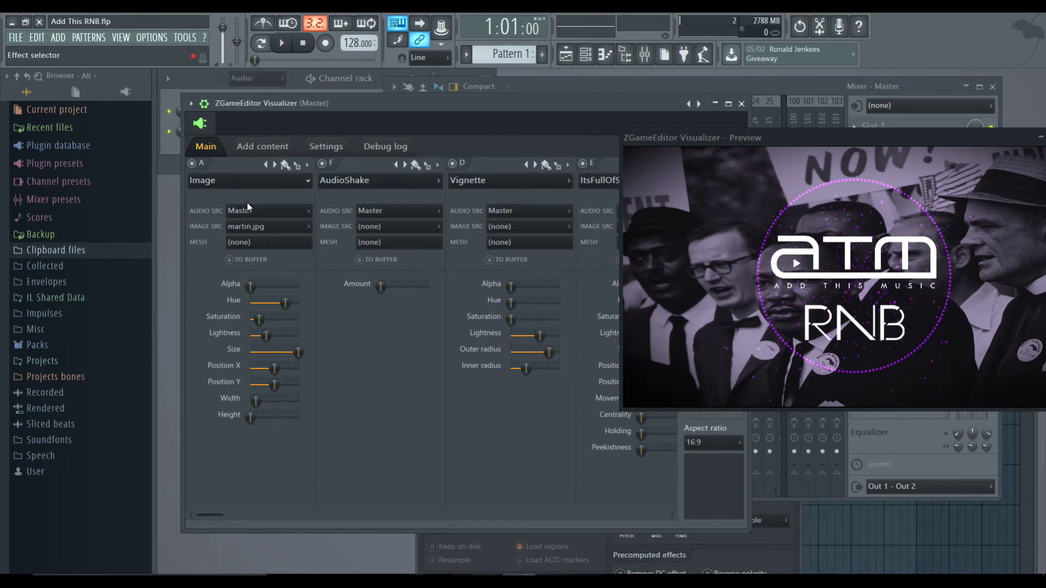
pyautogui.moveTo(773, 140); pyautogui.dragTo(861, 309)
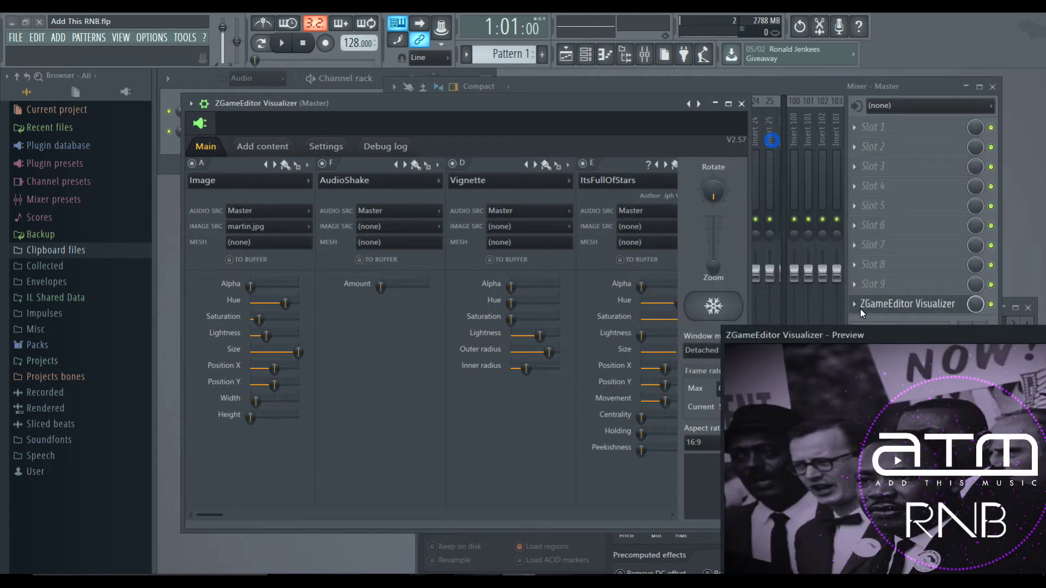
pyautogui.moveTo(204, 515); pyautogui.dragTo(684, 512)
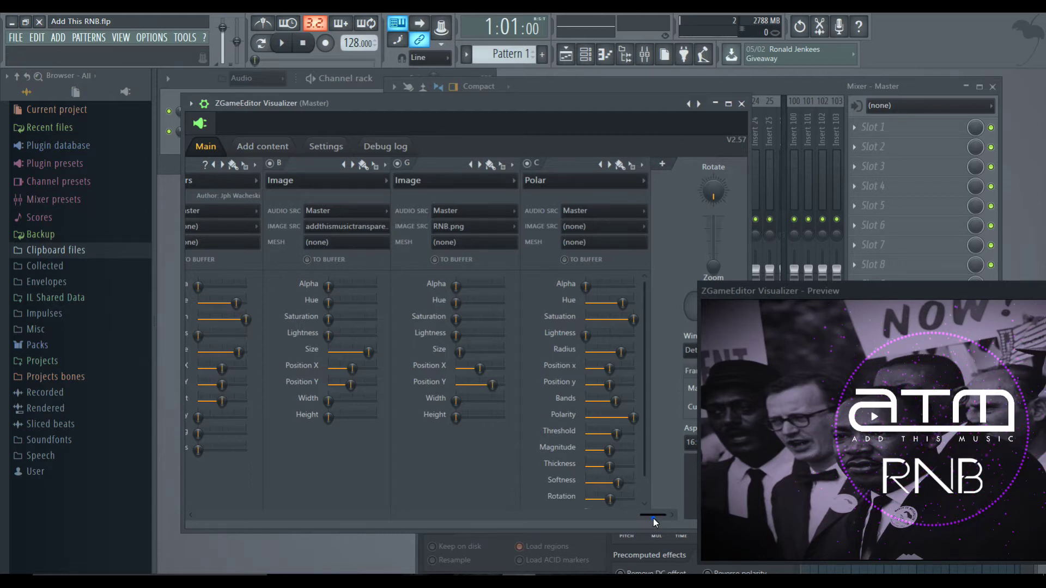
pyautogui.moveTo(653, 518); pyautogui.dragTo(212, 515)
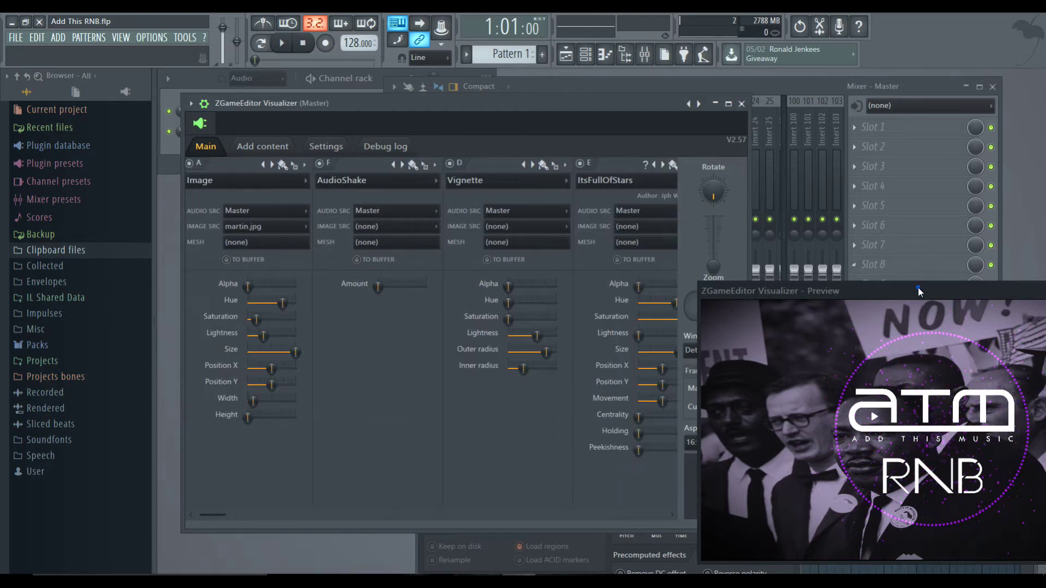
pyautogui.moveTo(917, 288); pyautogui.dragTo(765, 124)
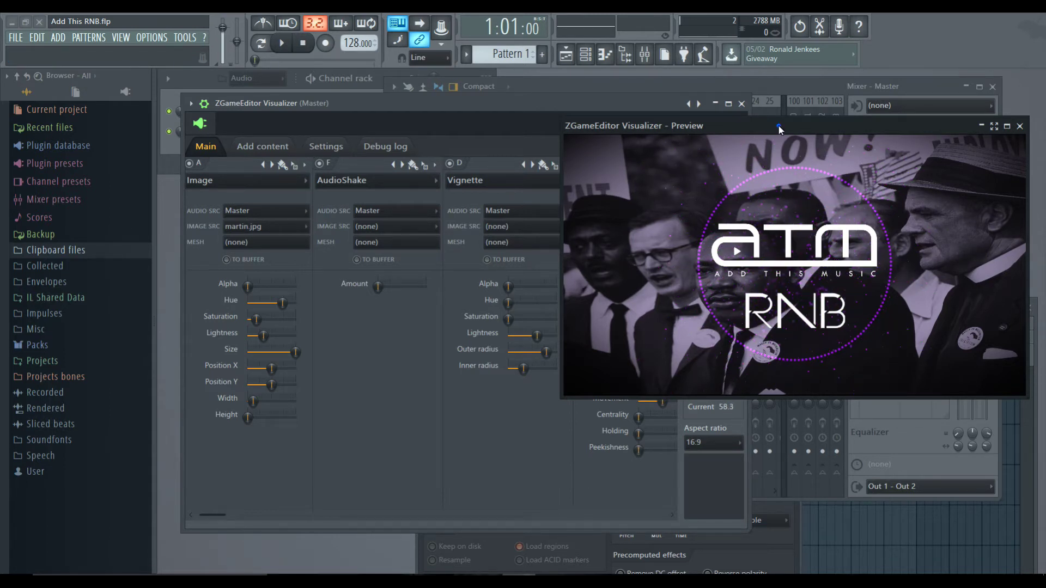
pyautogui.moveTo(779, 128); pyautogui.dragTo(789, 110)
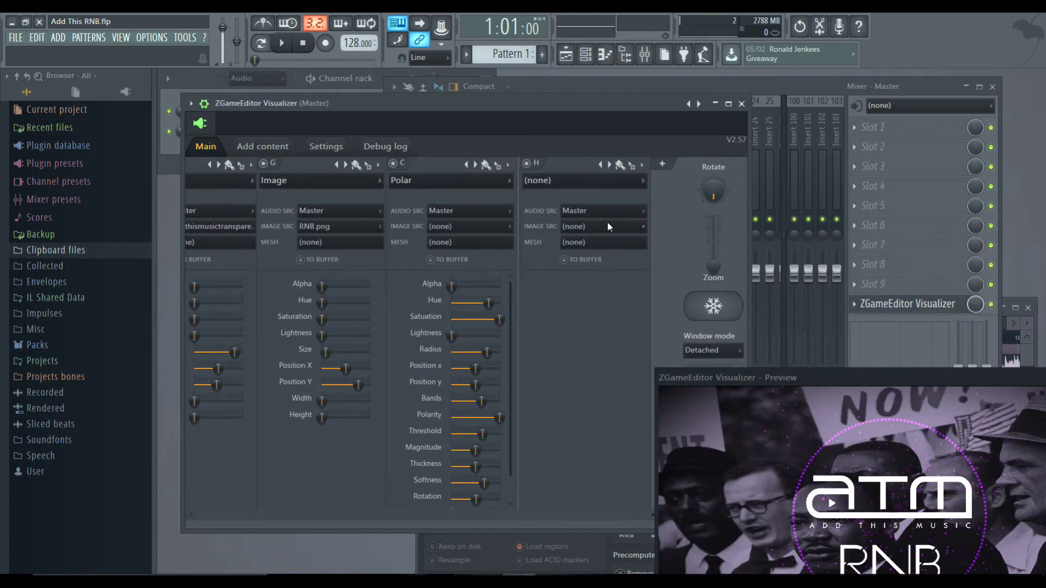
# Step: Try making empty layer H an Image layer, then dismiss its image list unchosen
pyautogui.click(597, 185)
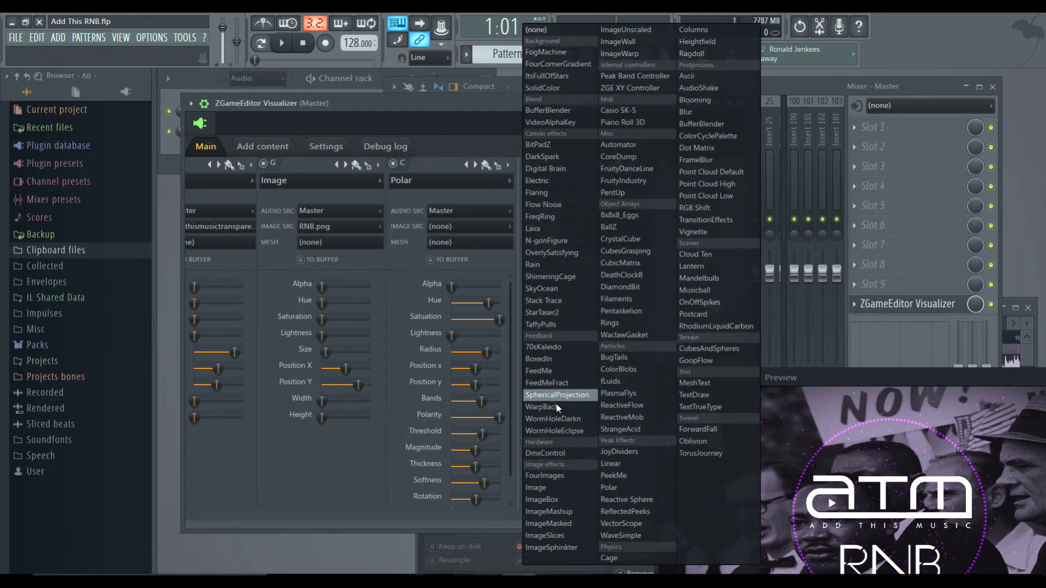
pyautogui.click(552, 490)
pyautogui.click(583, 227)
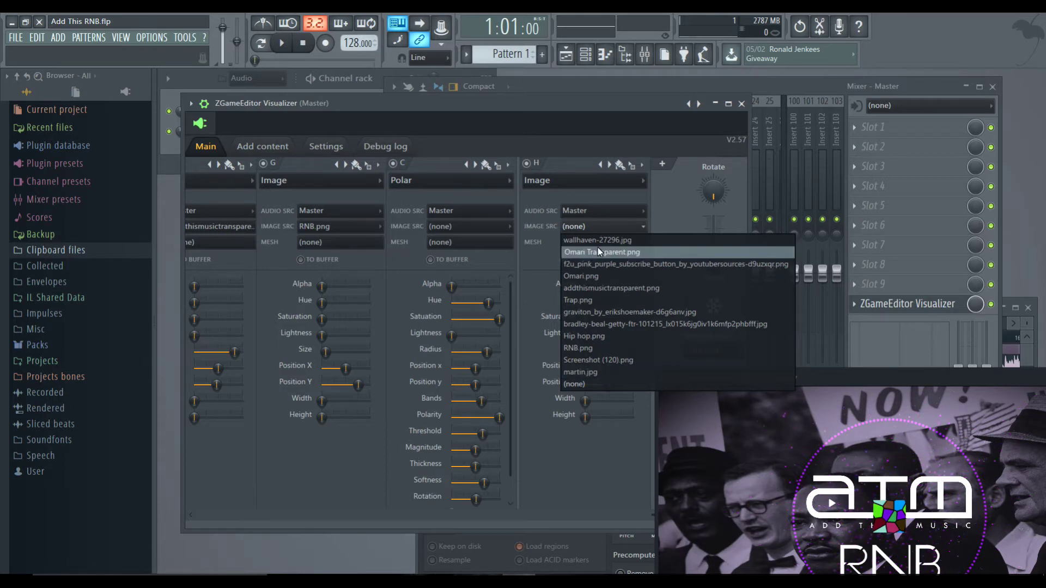
pyautogui.click(584, 466)
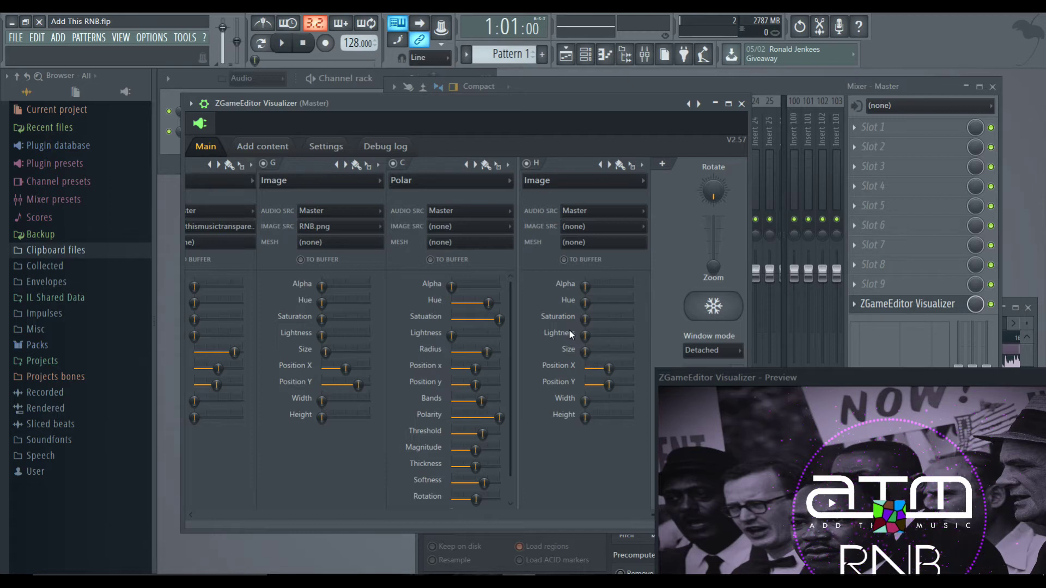
# Step: Delete the empty H layer, confirming Yes, and scroll the layer strip back
pyautogui.click(642, 166)
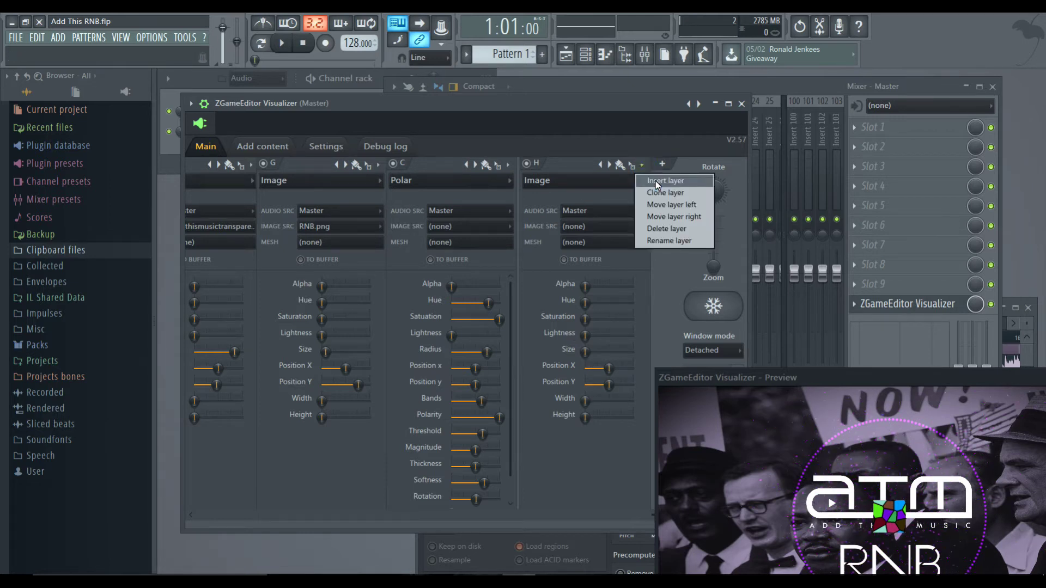
pyautogui.click(668, 229)
pyautogui.click(539, 339)
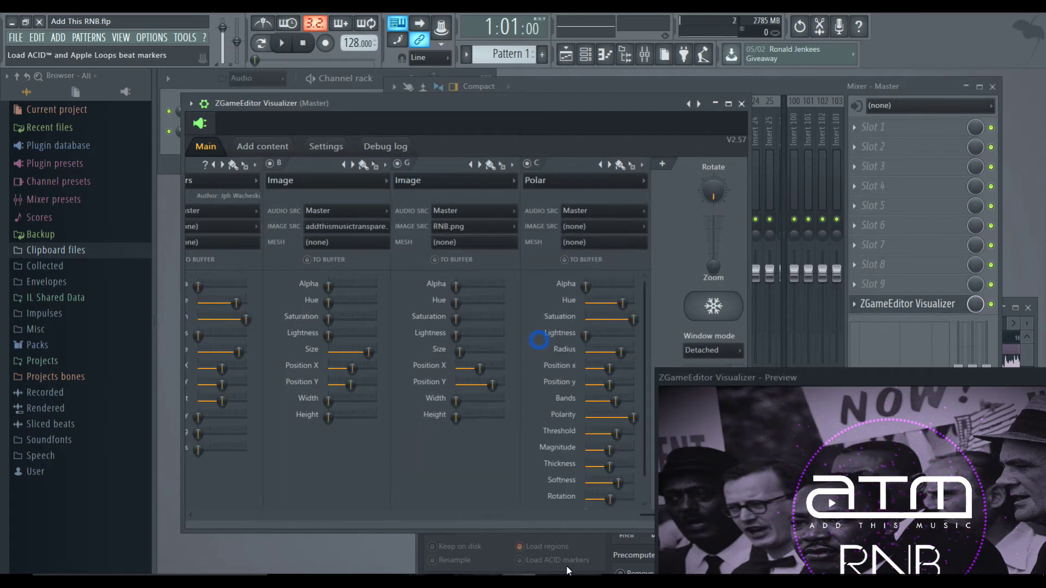
pyautogui.moveTo(646, 515); pyautogui.dragTo(158, 526)
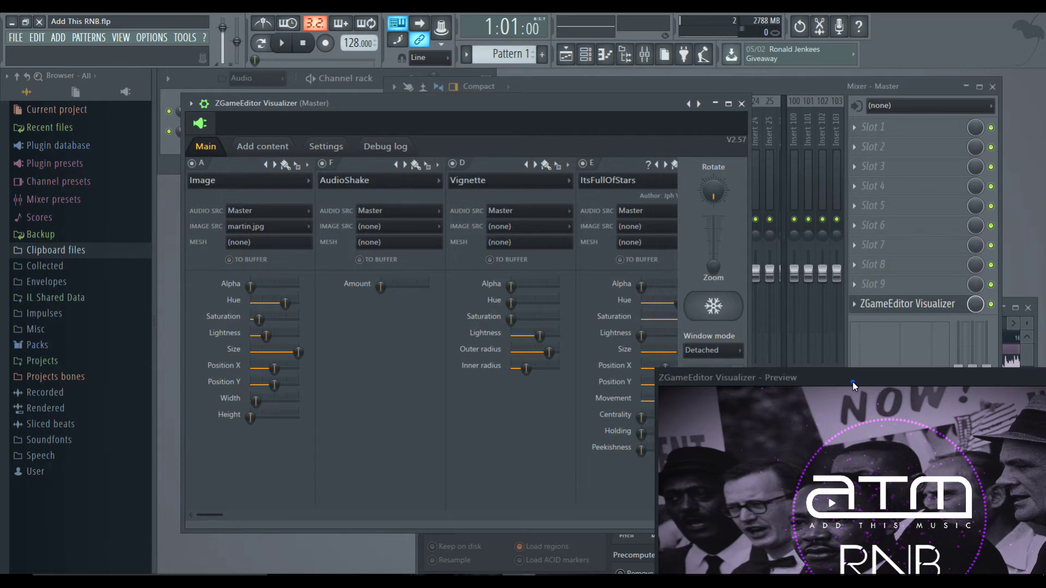
# Step: Centre the preview and tune layer A's Saturation and Lightness to a faint purple tint
pyautogui.moveTo(852, 382); pyautogui.dragTo(612, 198)
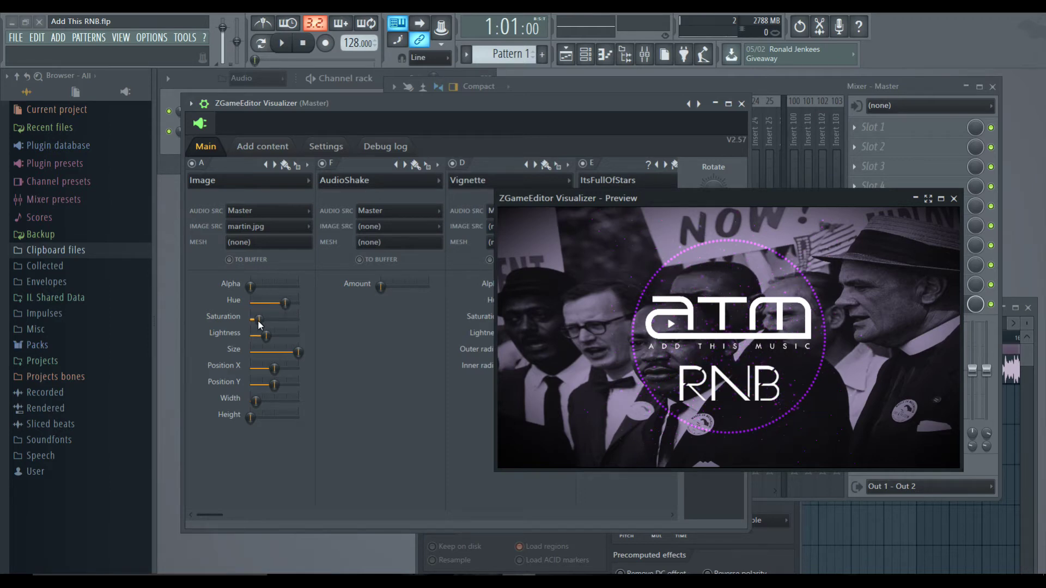
pyautogui.moveTo(258, 320); pyautogui.dragTo(411, 317)
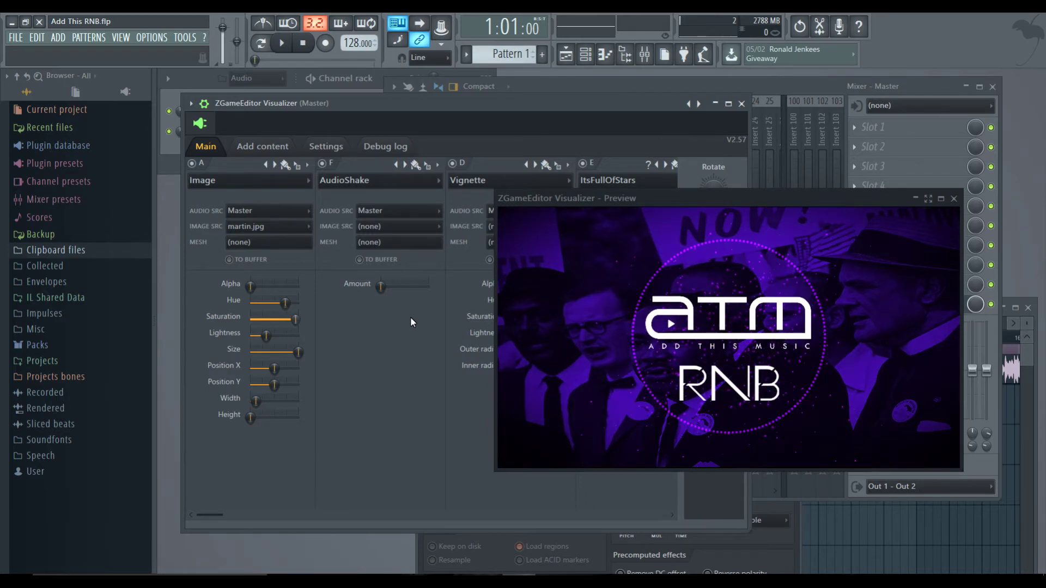
pyautogui.scroll(-5, 292, 323)
pyautogui.scroll(-2, 292, 319)
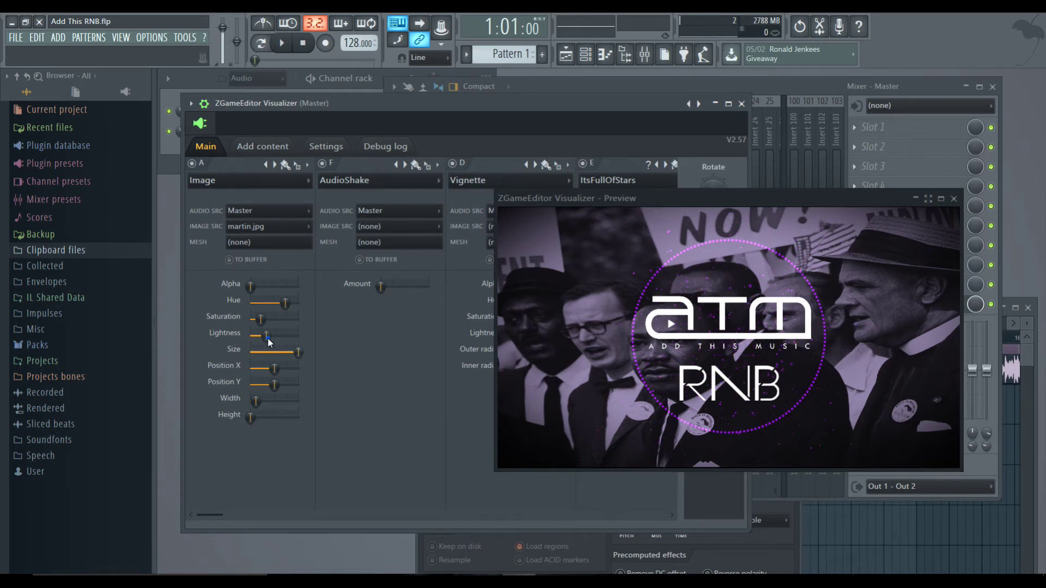
pyautogui.moveTo(267, 337)
pyautogui.mouseDown()
pyautogui.moveTo(396, 334)
pyautogui.moveTo(270, 337)
pyautogui.mouseUp()
pyautogui.moveTo(787, 203)
pyautogui.mouseDown()
pyautogui.moveTo(644, 225)
pyautogui.moveTo(668, 146)
pyautogui.mouseUp()
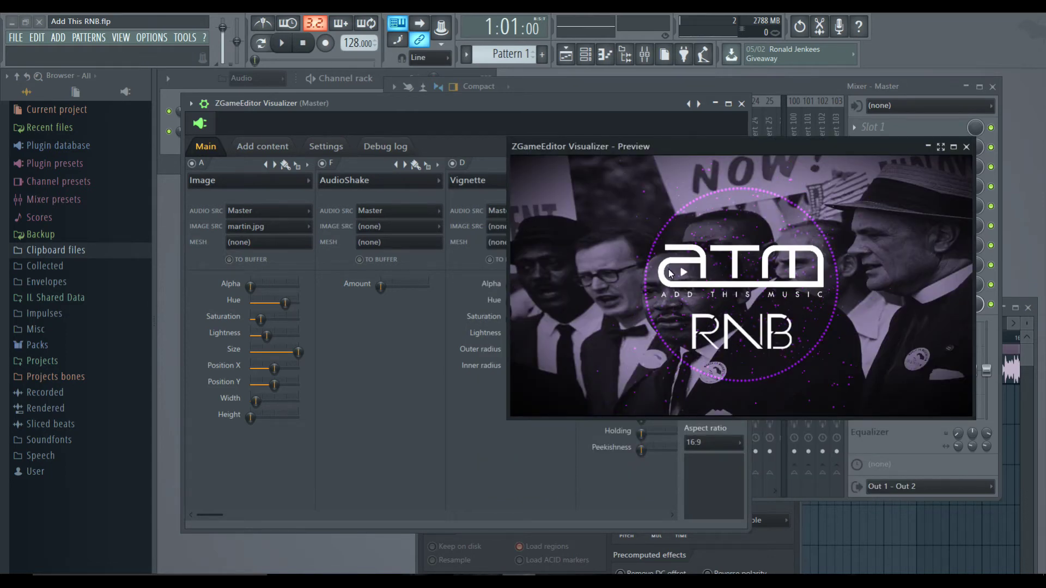
# Step: Play then stop the song to check the spectrum ring, and lower the preview window slightly
pyautogui.click(281, 46)
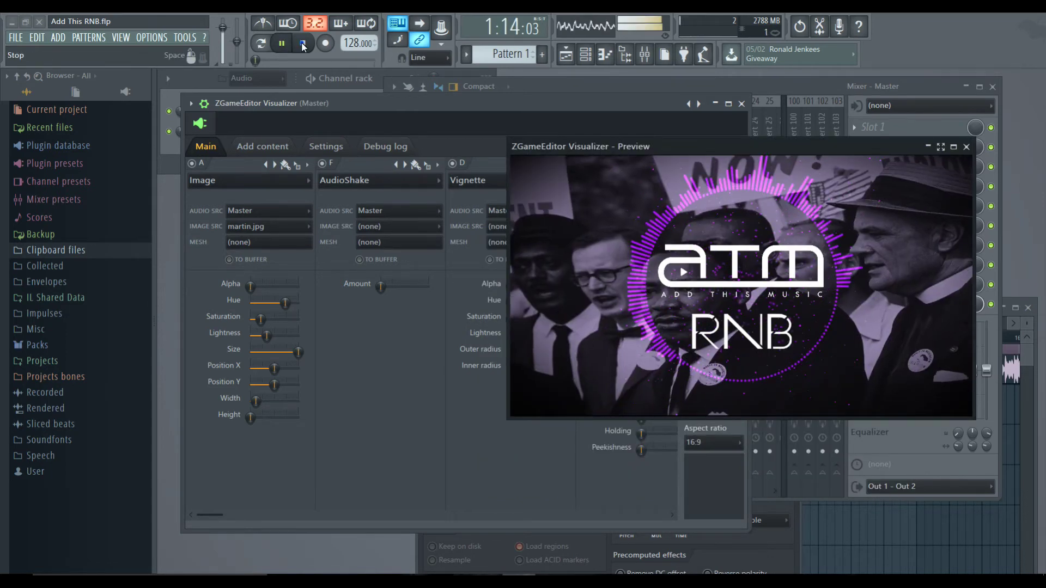
pyautogui.click(303, 45)
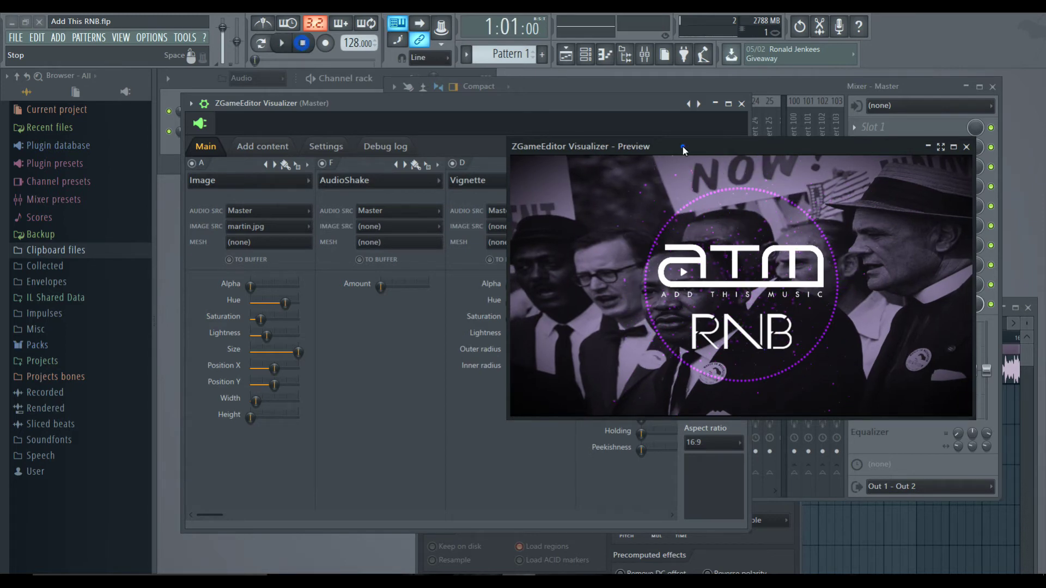
pyautogui.moveTo(683, 149); pyautogui.dragTo(711, 247)
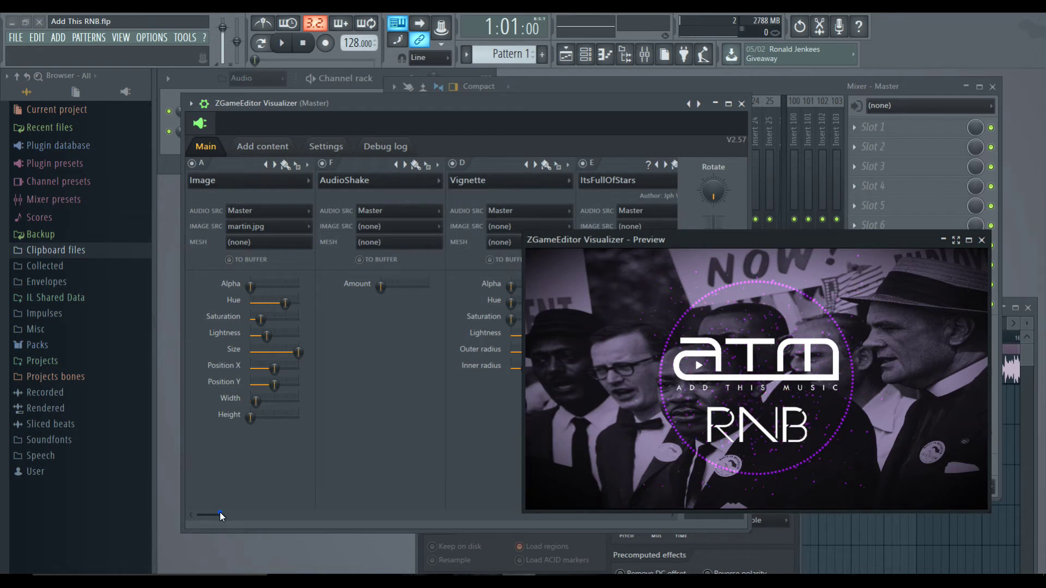
pyautogui.moveTo(220, 511); pyautogui.dragTo(285, 515)
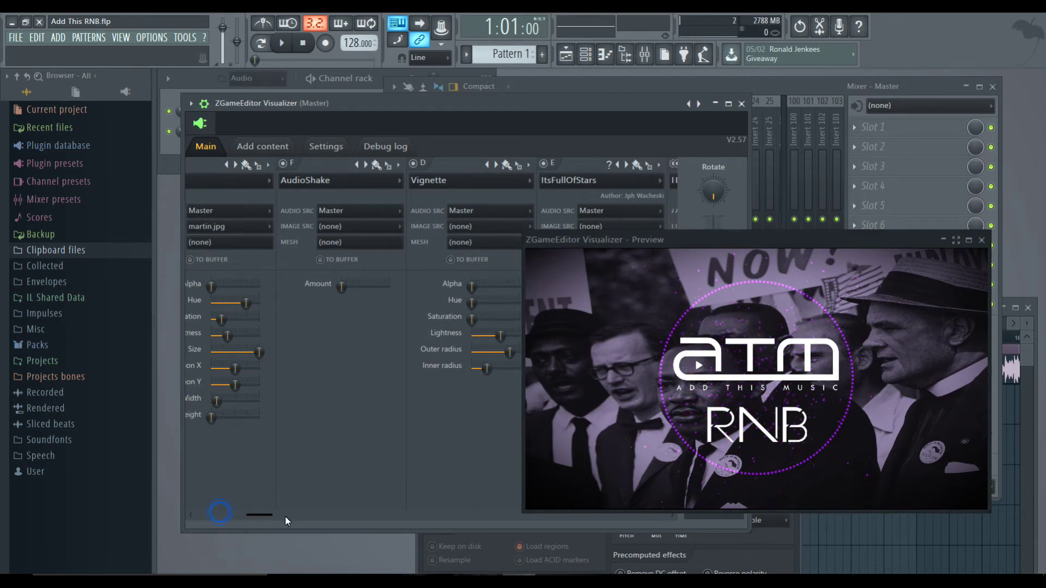
pyautogui.moveTo(285, 516); pyautogui.dragTo(433, 516)
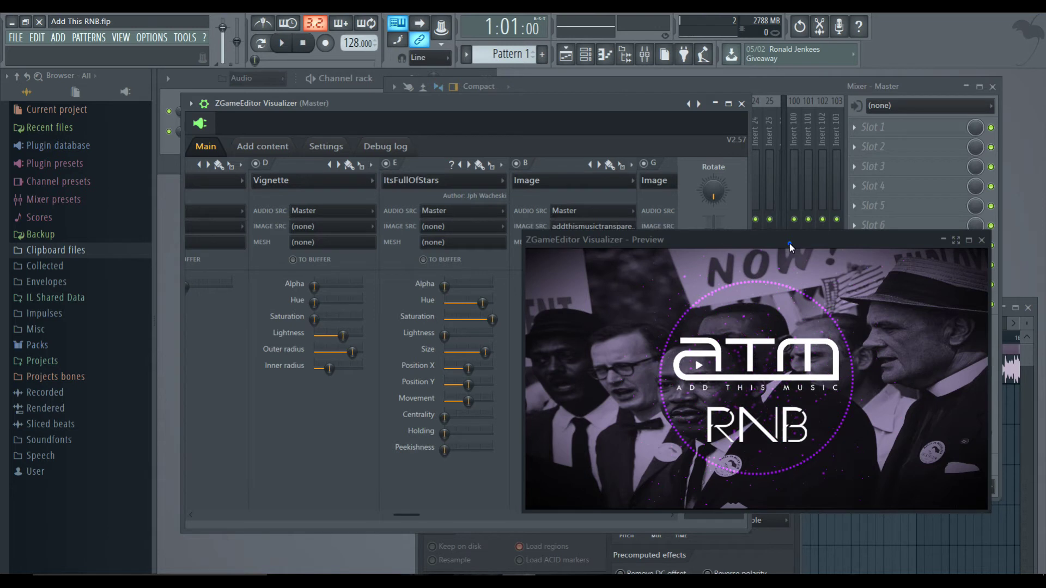
pyautogui.moveTo(789, 243); pyautogui.dragTo(786, 206)
pyautogui.click(255, 164)
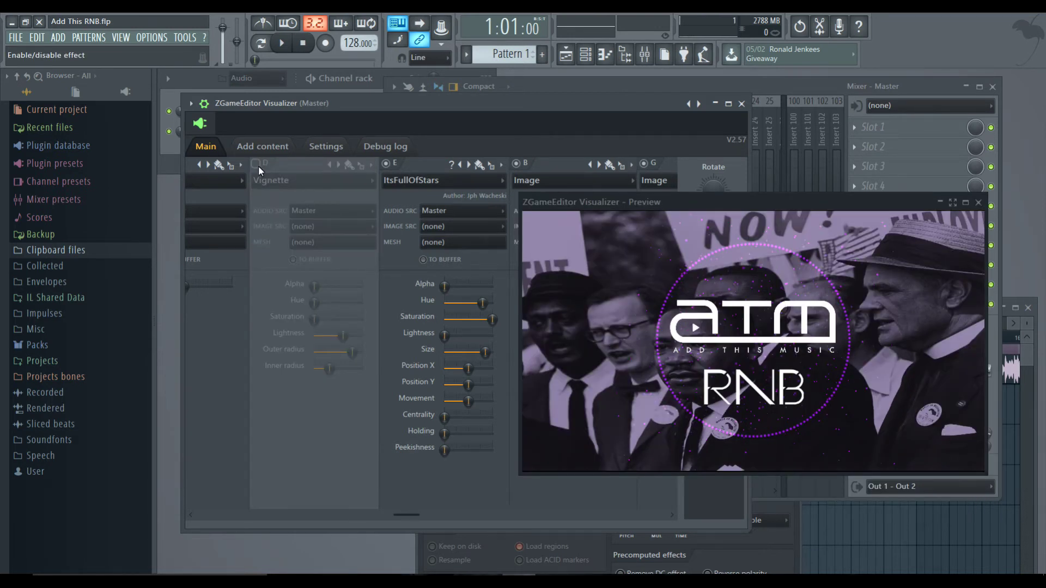
pyautogui.click(256, 164)
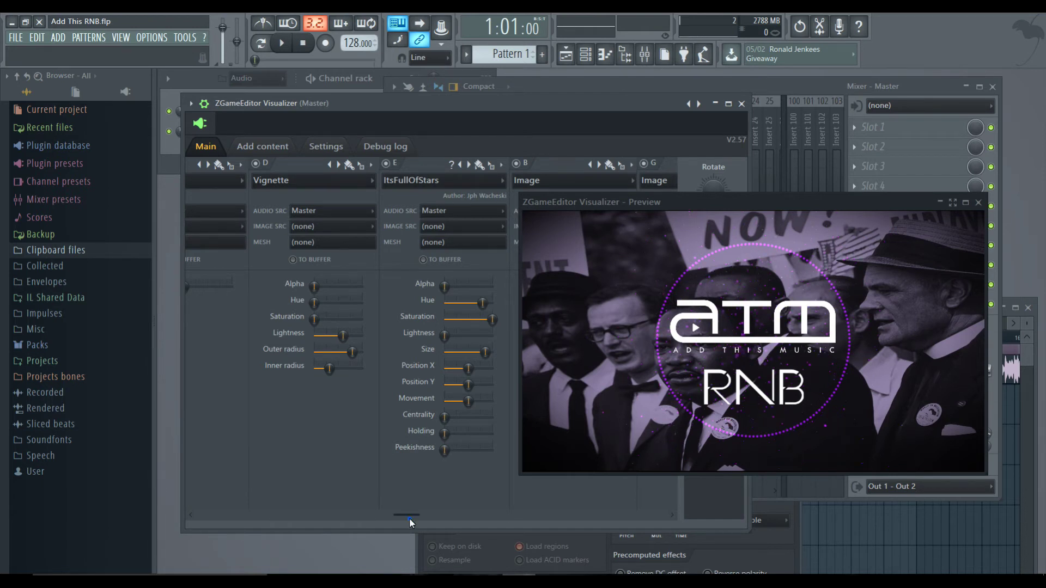
pyautogui.moveTo(410, 518); pyautogui.dragTo(422, 519)
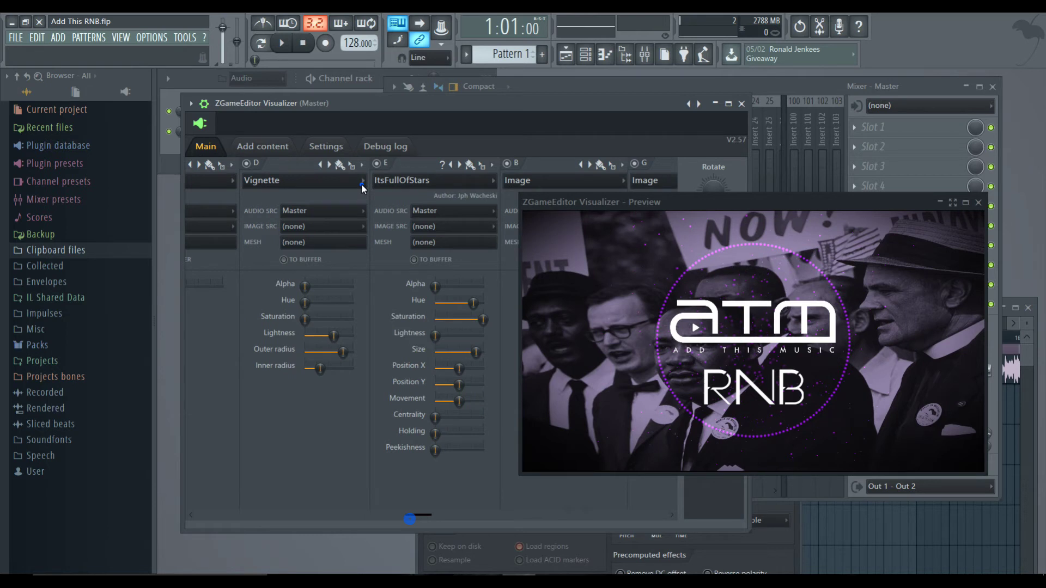
pyautogui.scroll(-1, 361, 184)
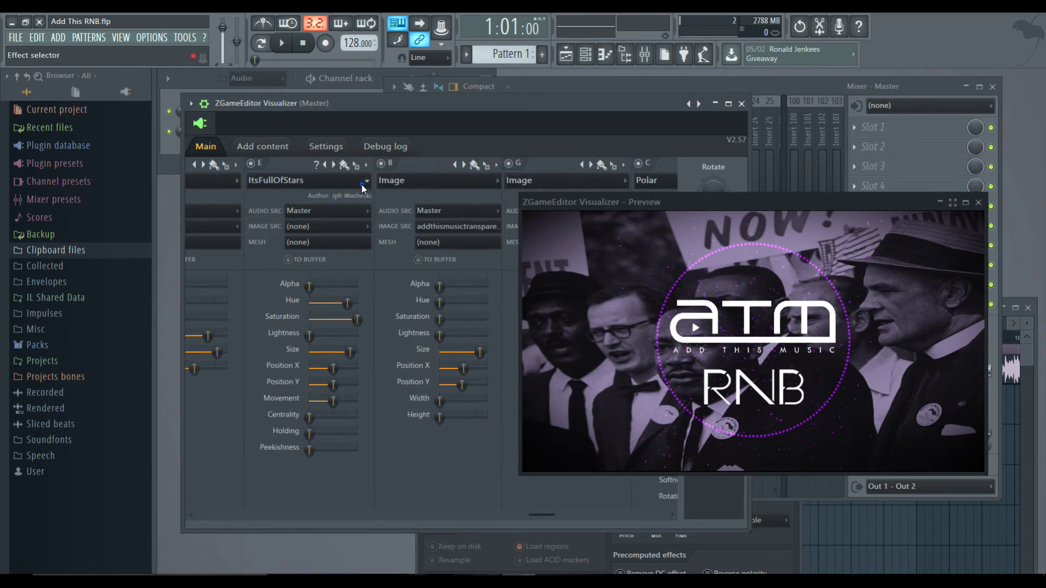
# Step: Keep ItsFullOfStars on layer E, toggle it off and on, and bring the Playlist forward
pyautogui.click(362, 184)
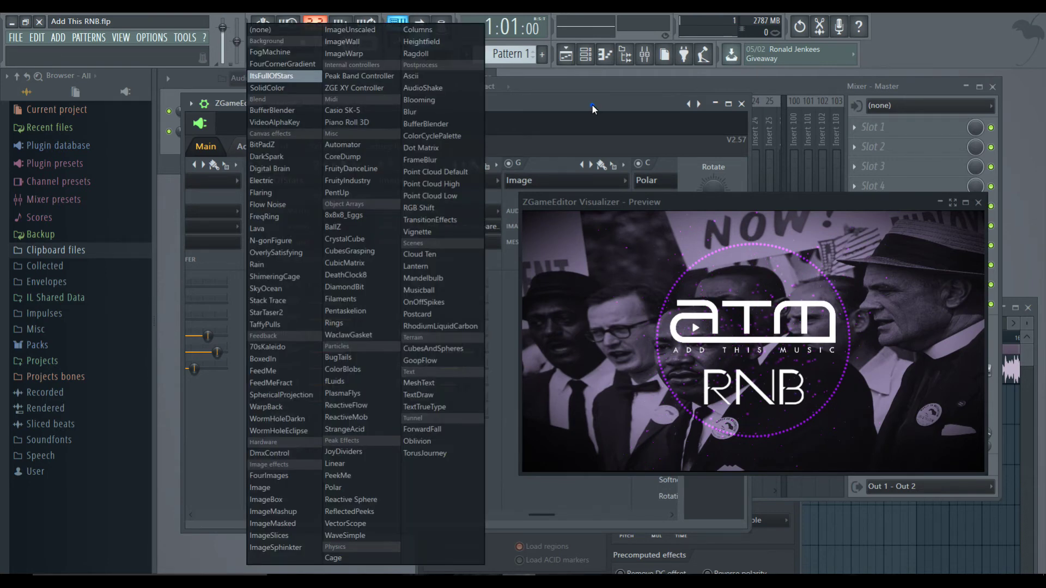
pyautogui.click(592, 104)
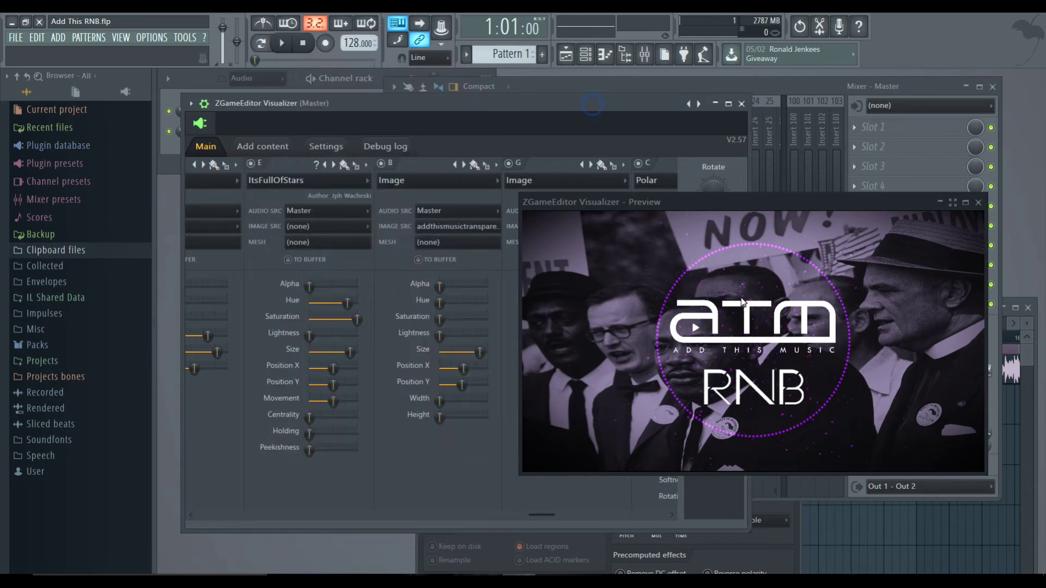
pyautogui.click(251, 164)
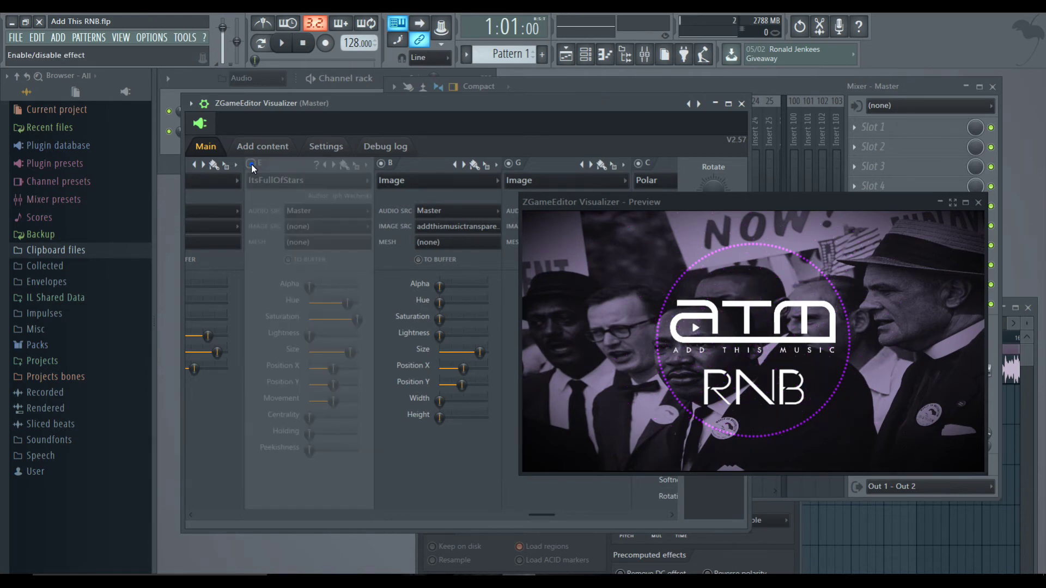
pyautogui.click(251, 163)
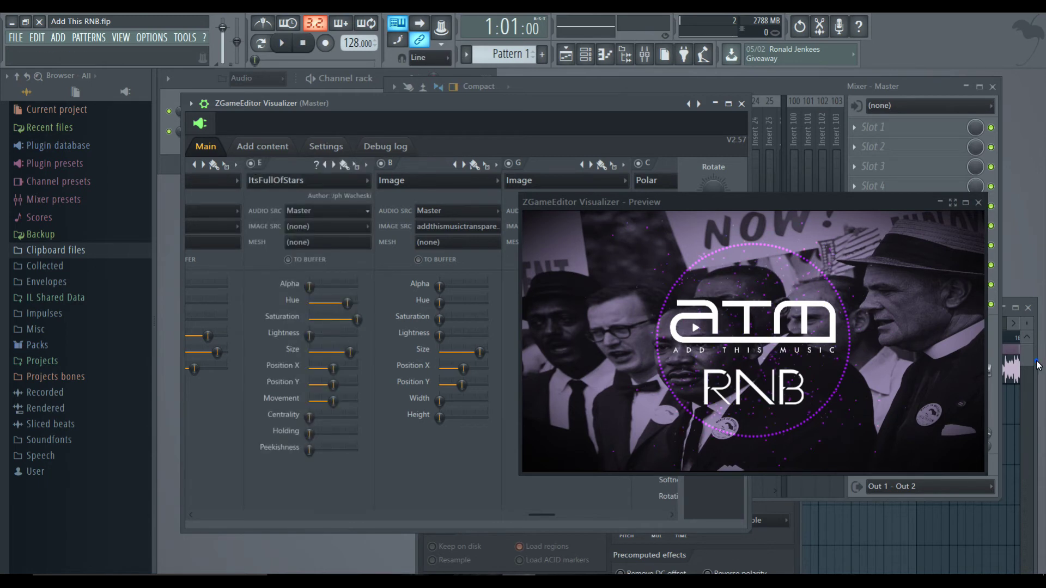
pyautogui.click(1038, 365)
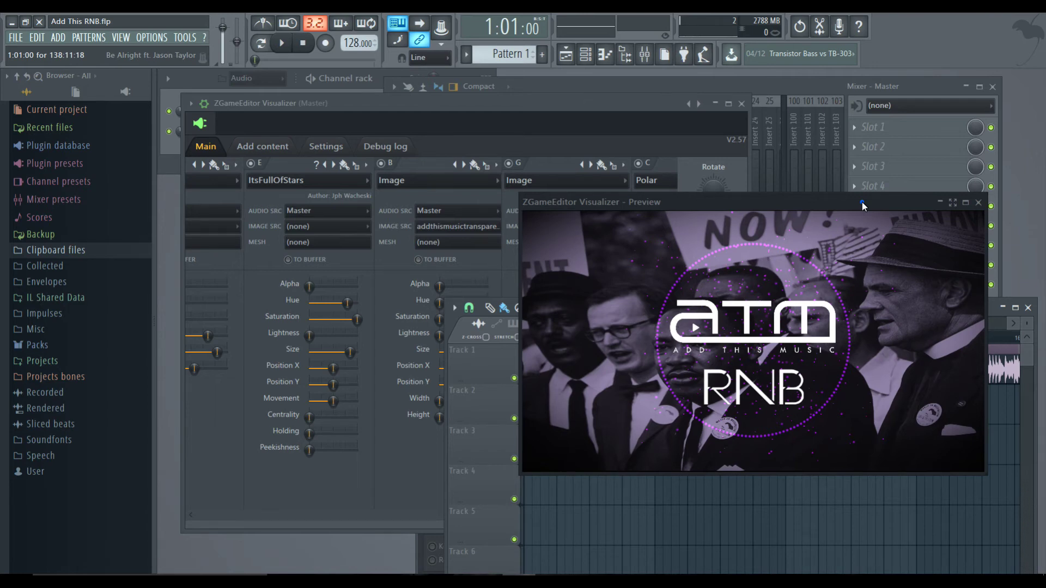
# Step: Shift the Playlist and preview to the lower right, then bring the visualizer's Polar layer settings forward
pyautogui.click(862, 202)
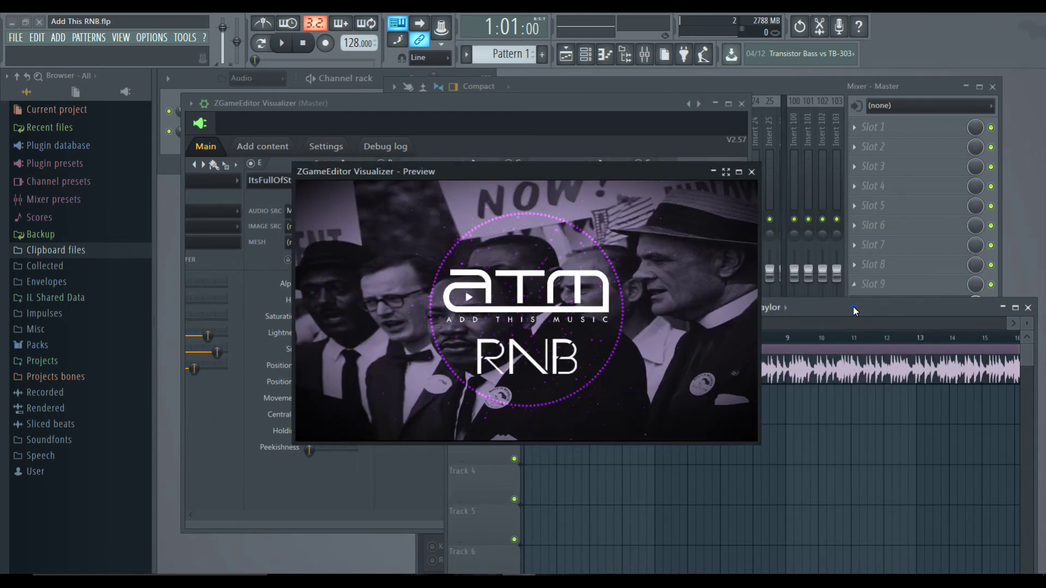
pyautogui.moveTo(853, 307); pyautogui.dragTo(936, 298)
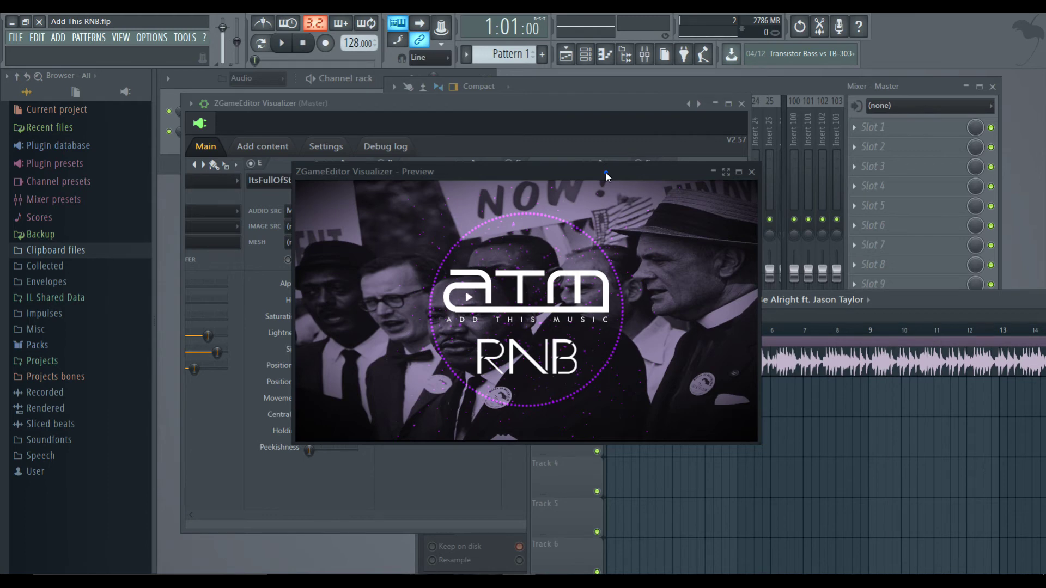
pyautogui.moveTo(606, 172); pyautogui.dragTo(892, 265)
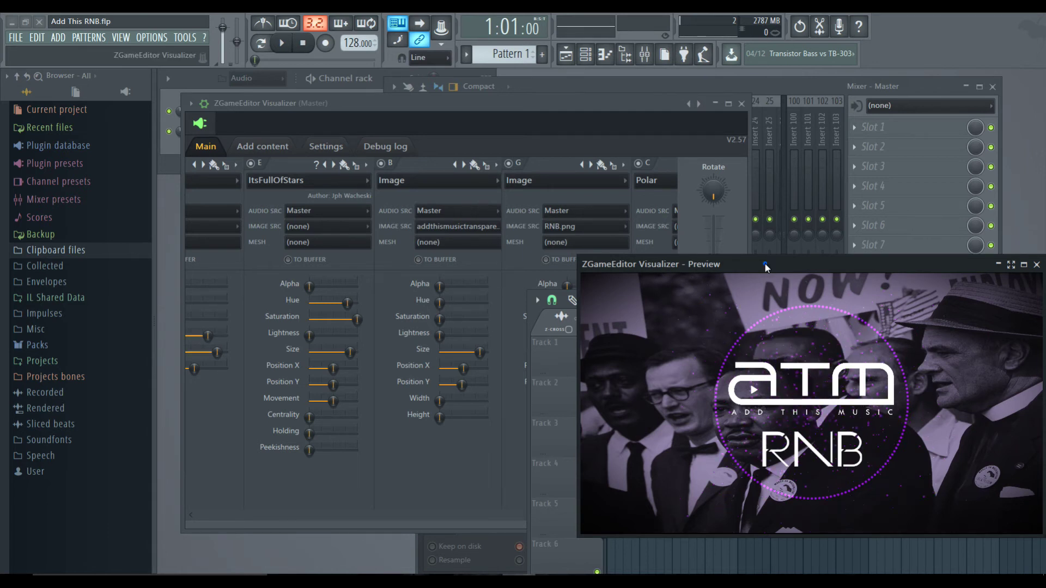
pyautogui.moveTo(765, 263); pyautogui.dragTo(801, 216)
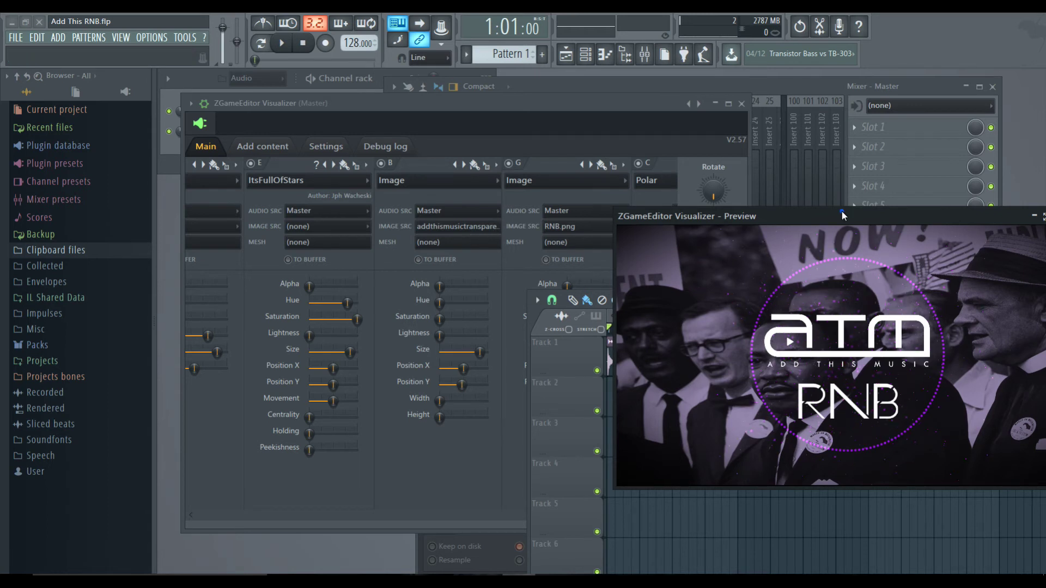
pyautogui.moveTo(841, 212); pyautogui.dragTo(901, 236)
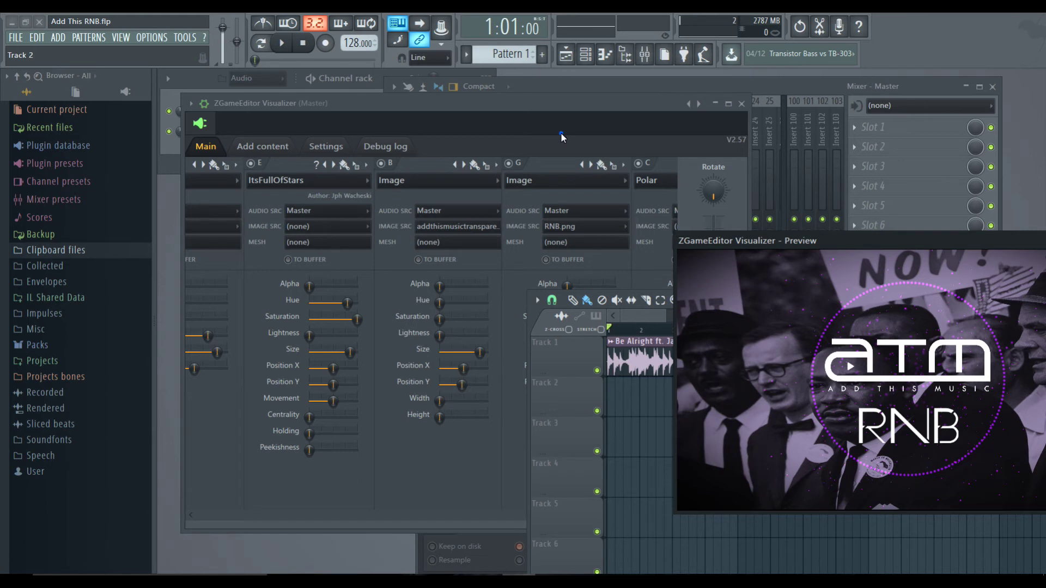
pyautogui.click(563, 137)
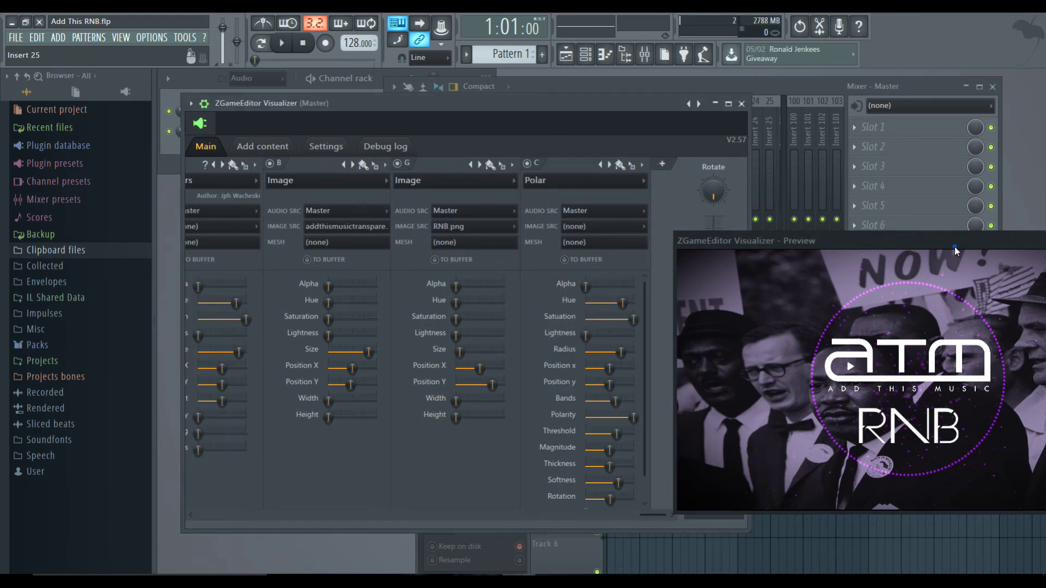
pyautogui.moveTo(954, 246); pyautogui.dragTo(600, 183)
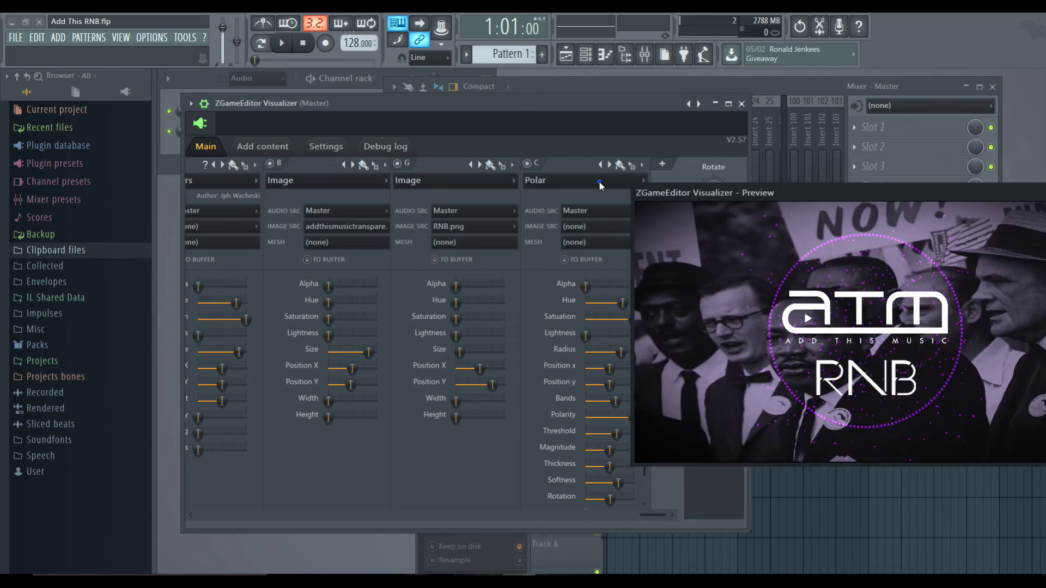
pyautogui.click(599, 182)
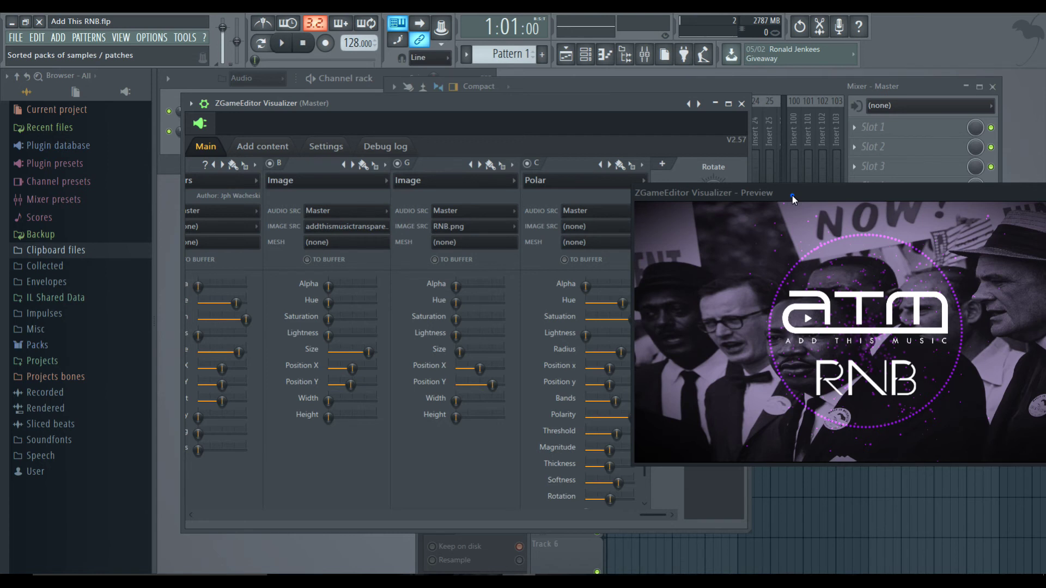
pyautogui.moveTo(792, 195); pyautogui.dragTo(879, 166)
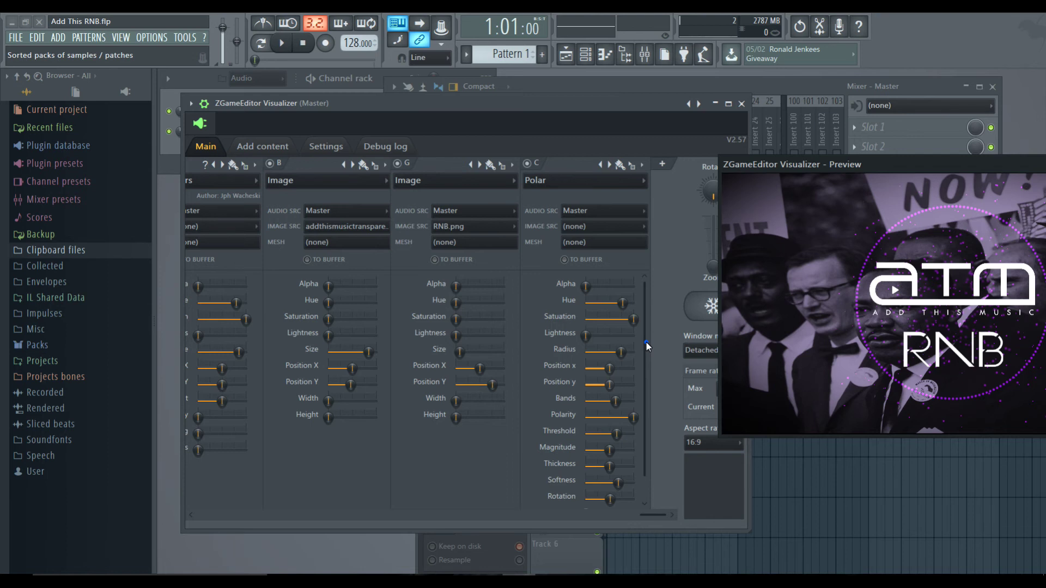
pyautogui.moveTo(646, 343); pyautogui.dragTo(632, 387)
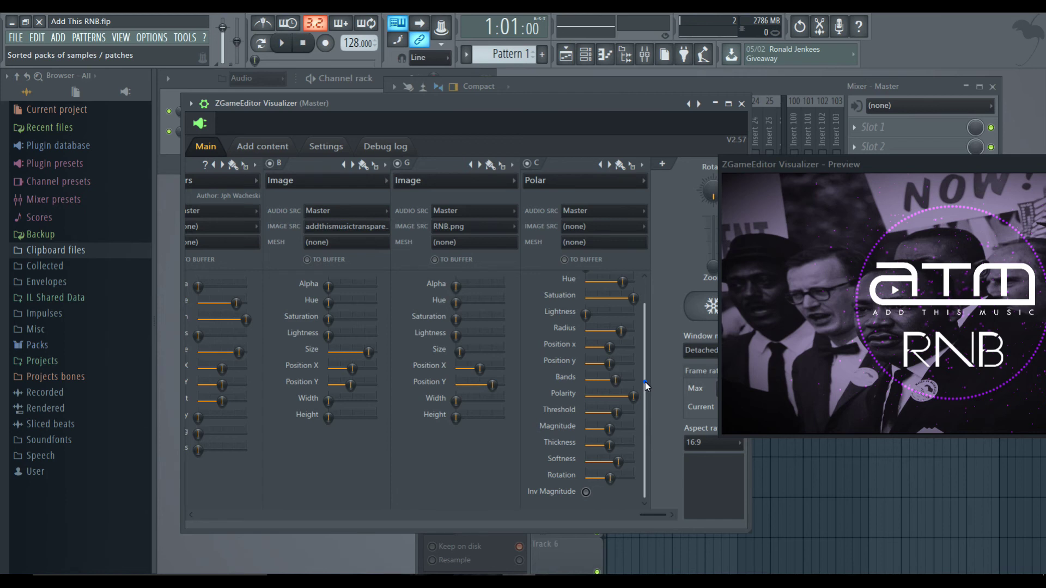
pyautogui.moveTo(646, 385); pyautogui.dragTo(648, 349)
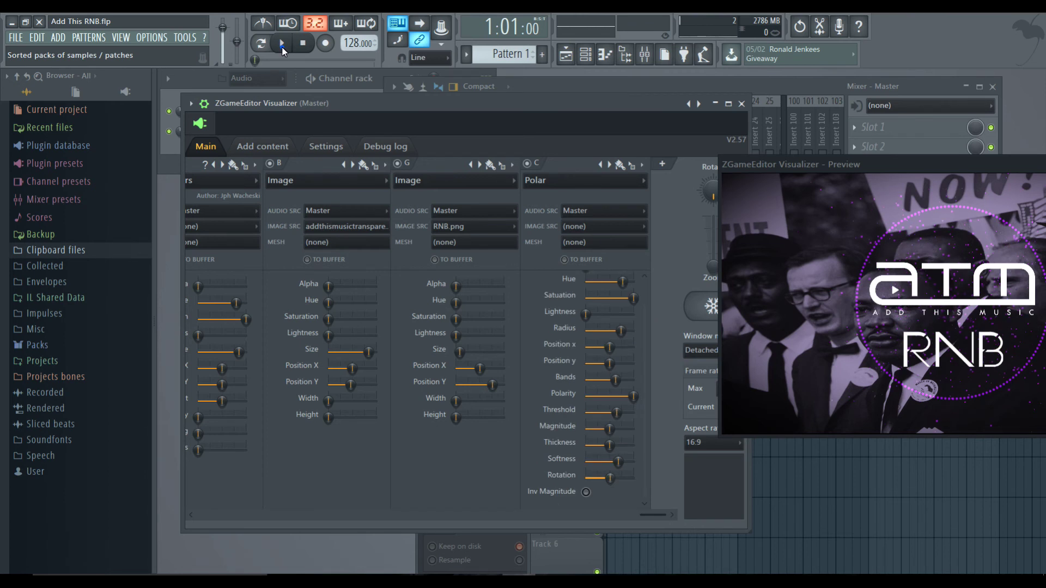
pyautogui.click(282, 47)
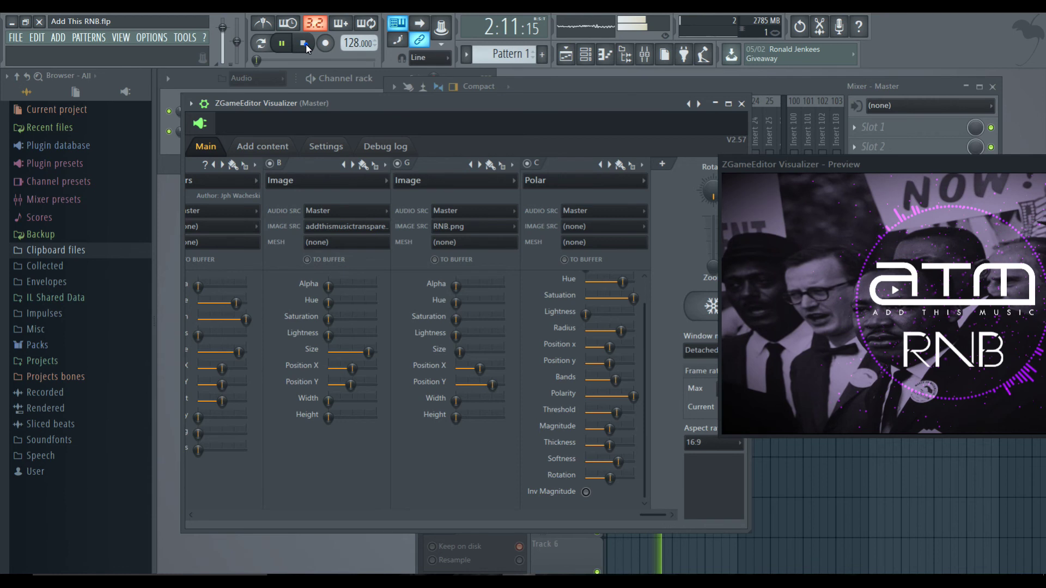
pyautogui.click(305, 46)
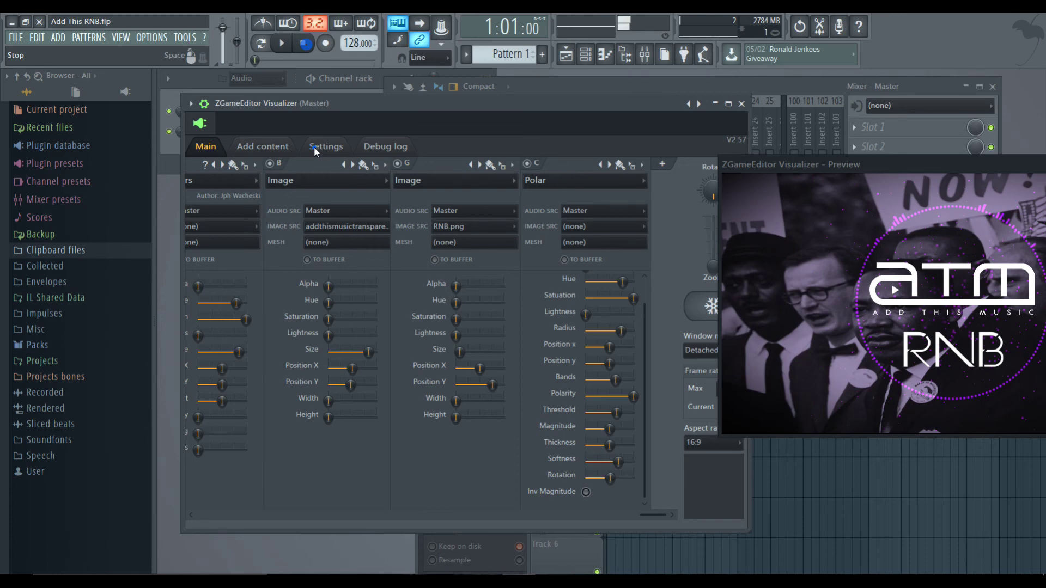
# Step: Open Export to Video from the ZGameEditor Visualizer's Settings tab
pyautogui.click(314, 146)
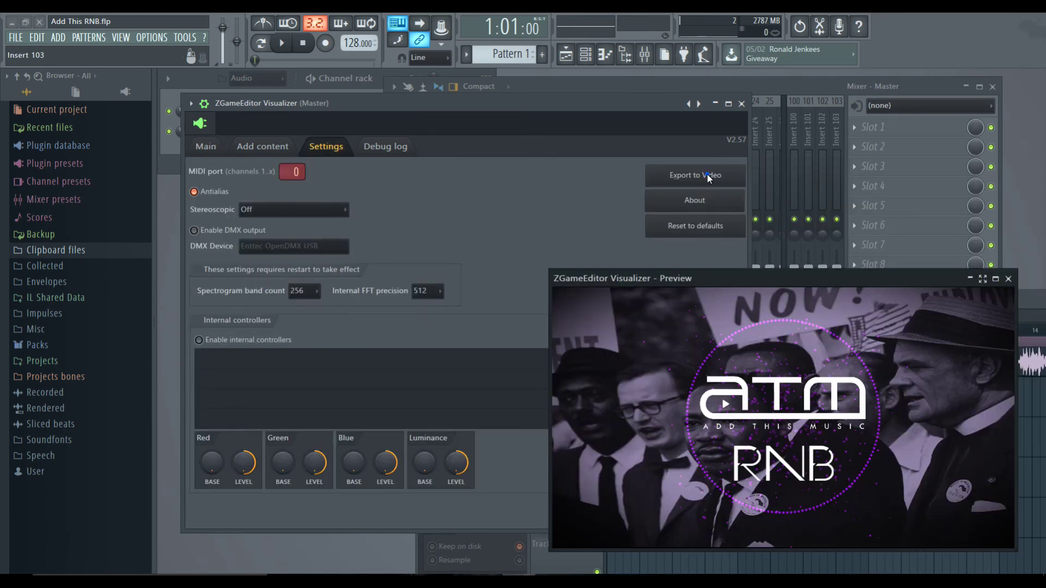
pyautogui.click(707, 174)
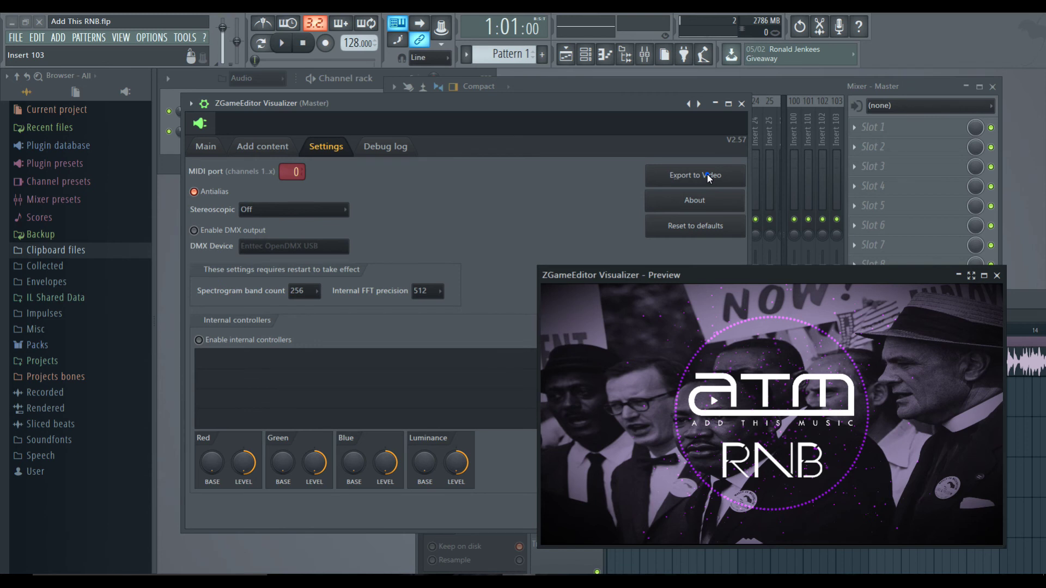
pyautogui.click(708, 176)
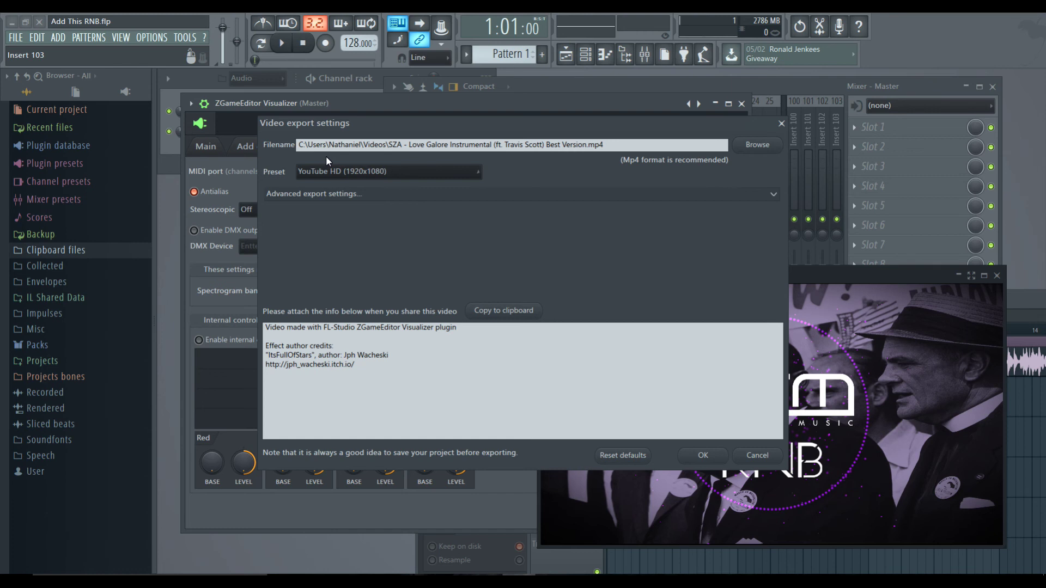
# Step: Accept the YouTube HD 1920x1080 .mp4 export, keeping its file name in Videos
pyautogui.click(773, 194)
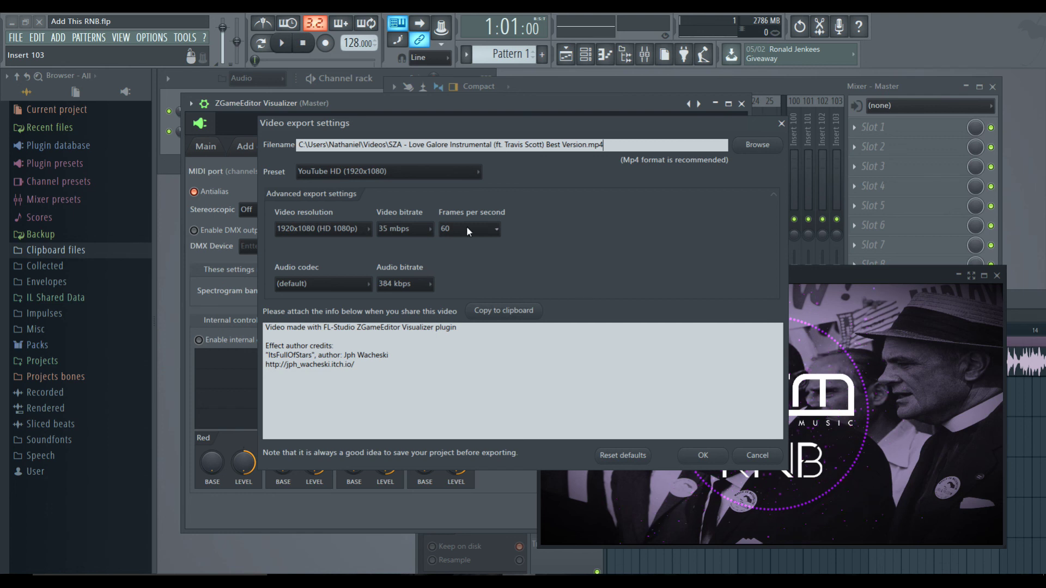
pyautogui.click(771, 197)
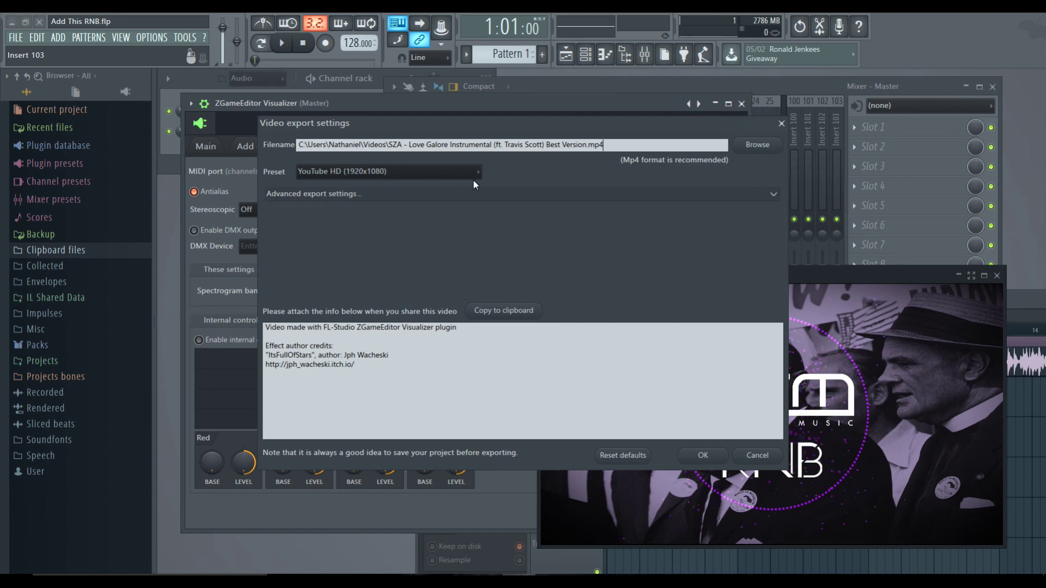
pyautogui.click(757, 145)
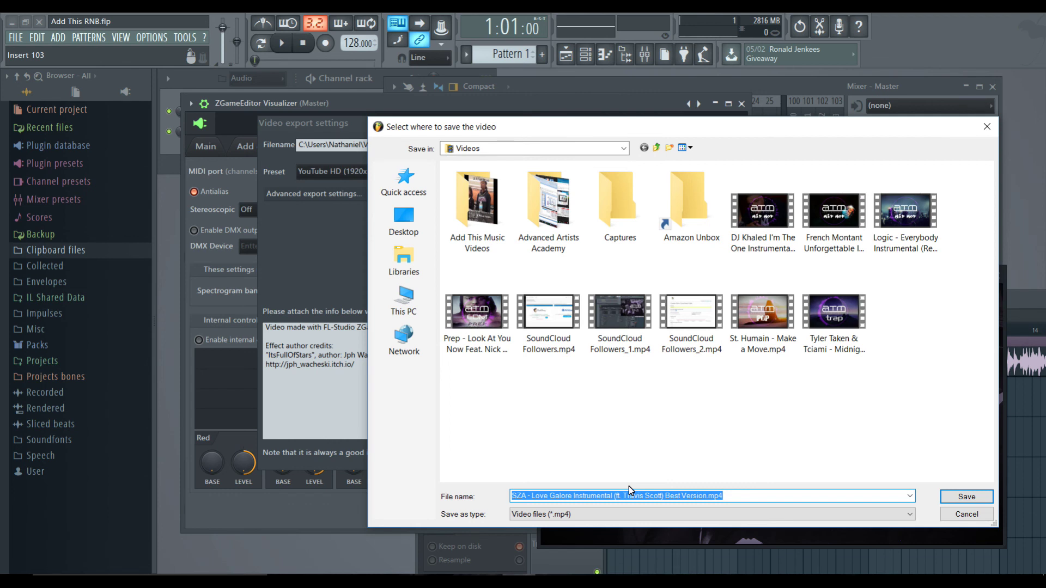
pyautogui.press('Return')
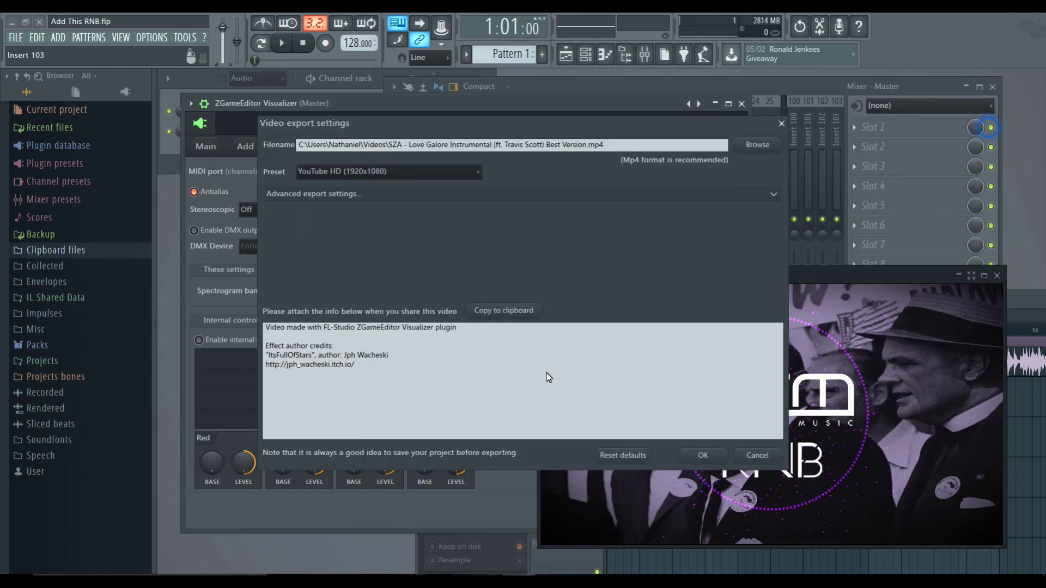
pyautogui.click(703, 457)
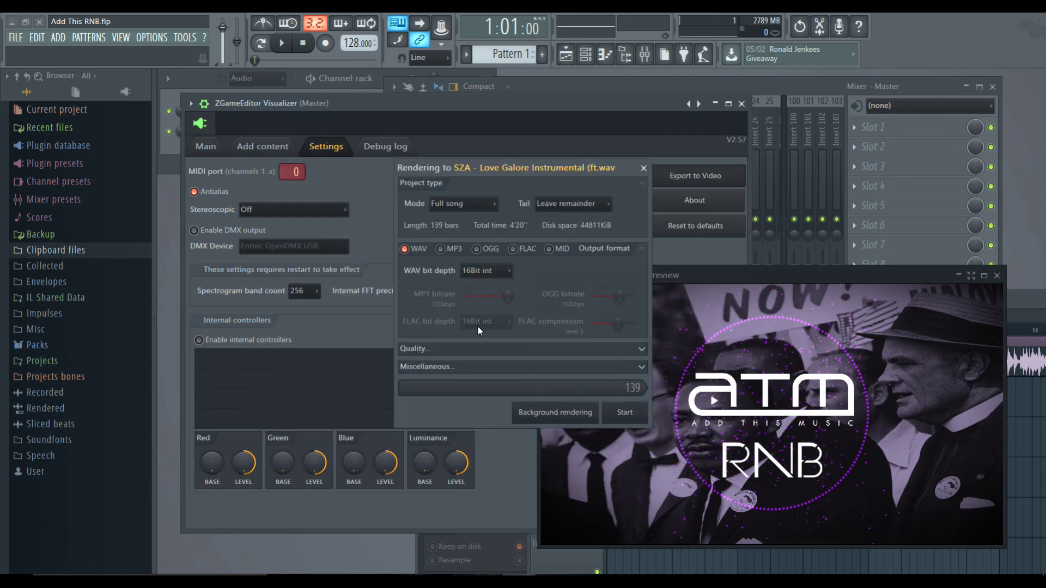
# Step: Render to MP3 at 320 kbps instead of WAV, then close the Rendering window
pyautogui.click(439, 248)
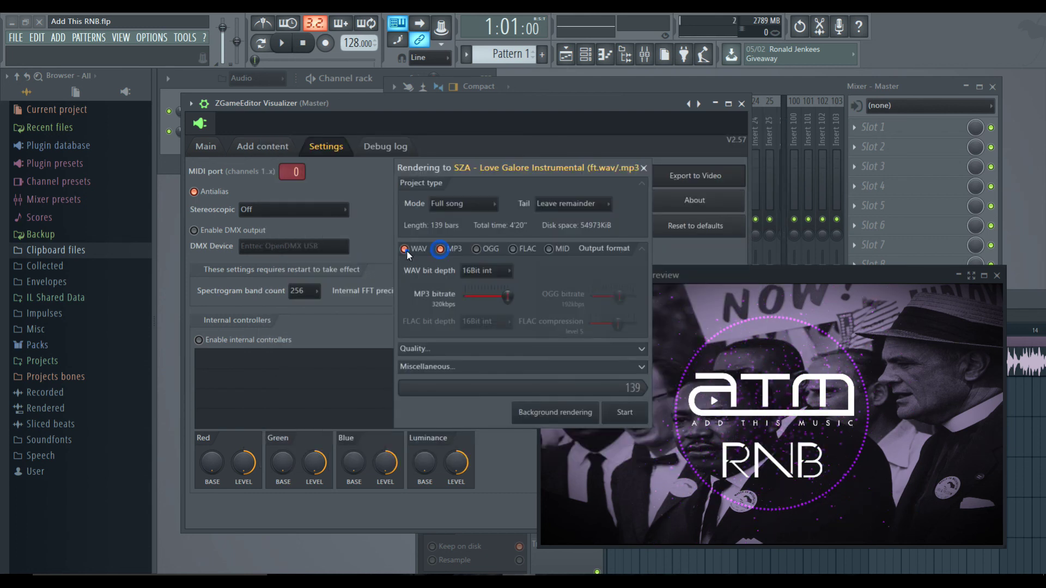
pyautogui.click(405, 249)
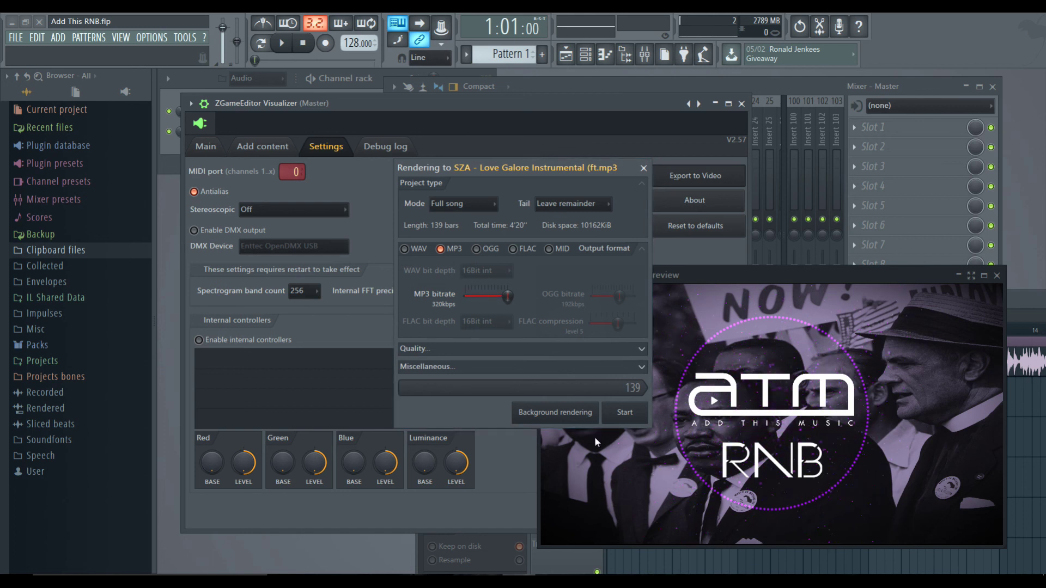
pyautogui.click(644, 168)
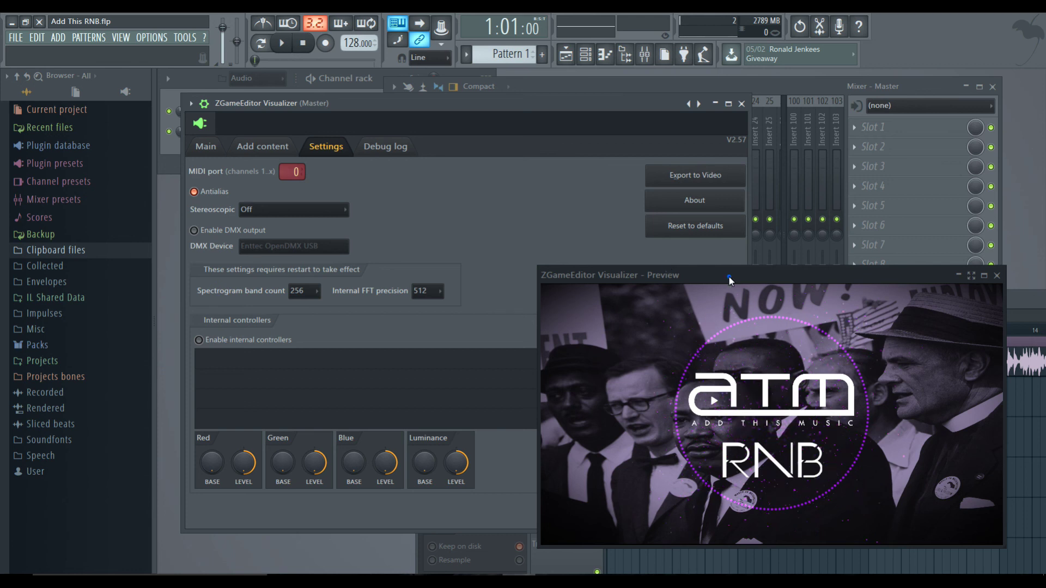
# Step: Move the visualizer Preview window with the ATM RNB logo up and left over the settings
pyautogui.moveTo(729, 276); pyautogui.dragTo(640, 170)
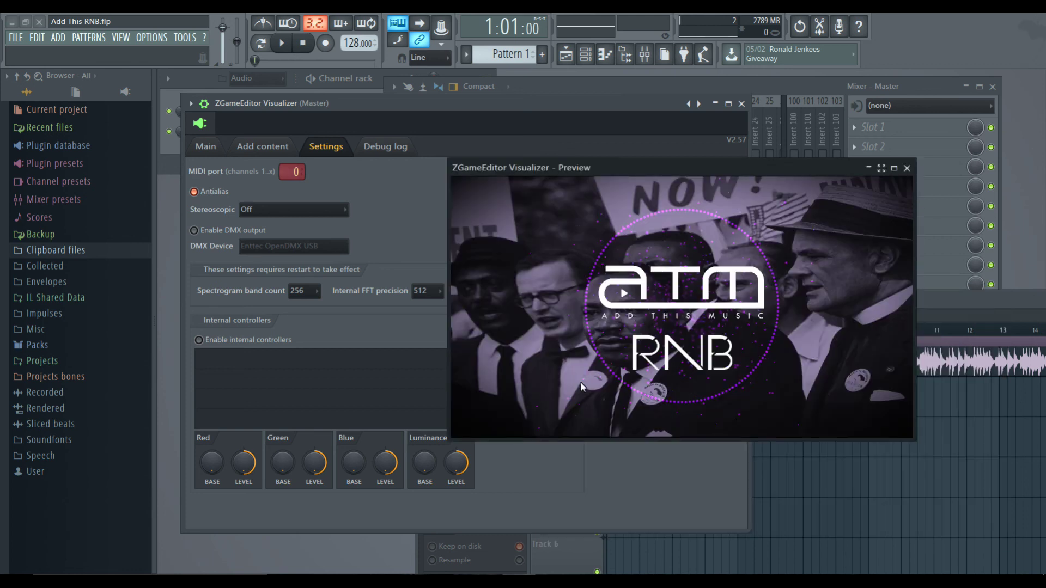